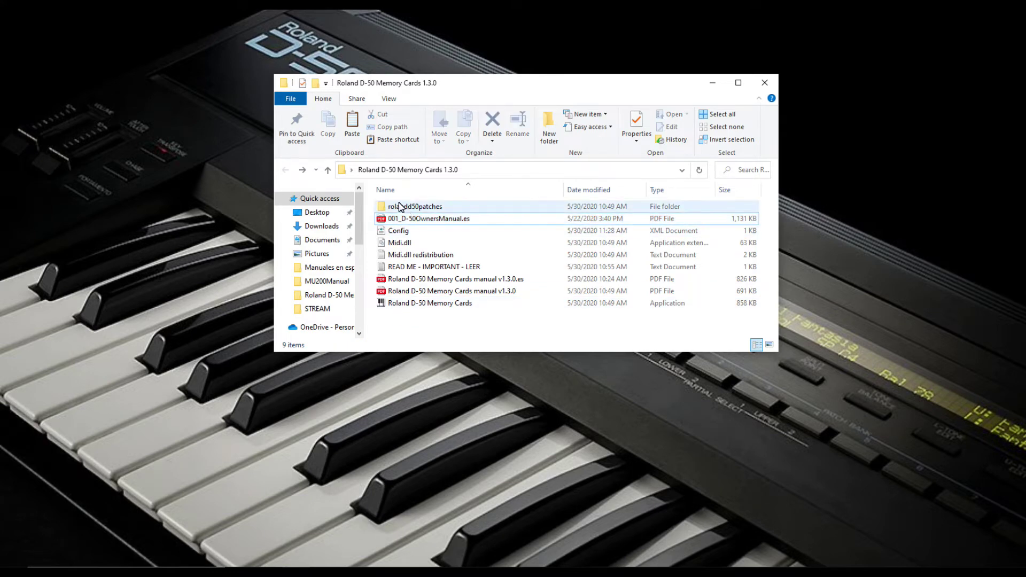
Browse the Spanish D-50 owner's manual from page 9 through the patch selection, memory card and tuning sections
mouse_move(415, 204)
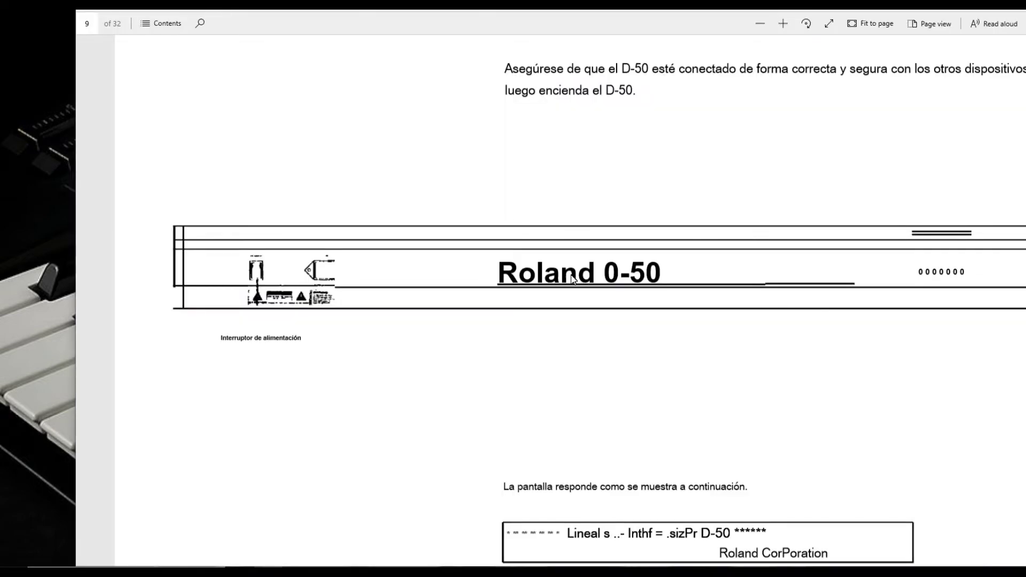
scroll(572, 278, "down", 9)
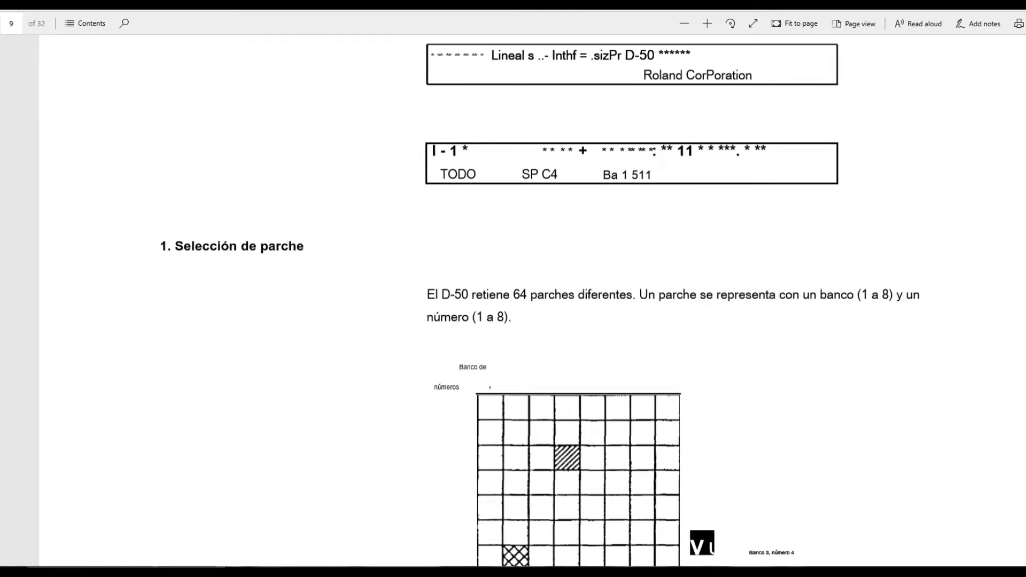
scroll(583, 208, "down", 15)
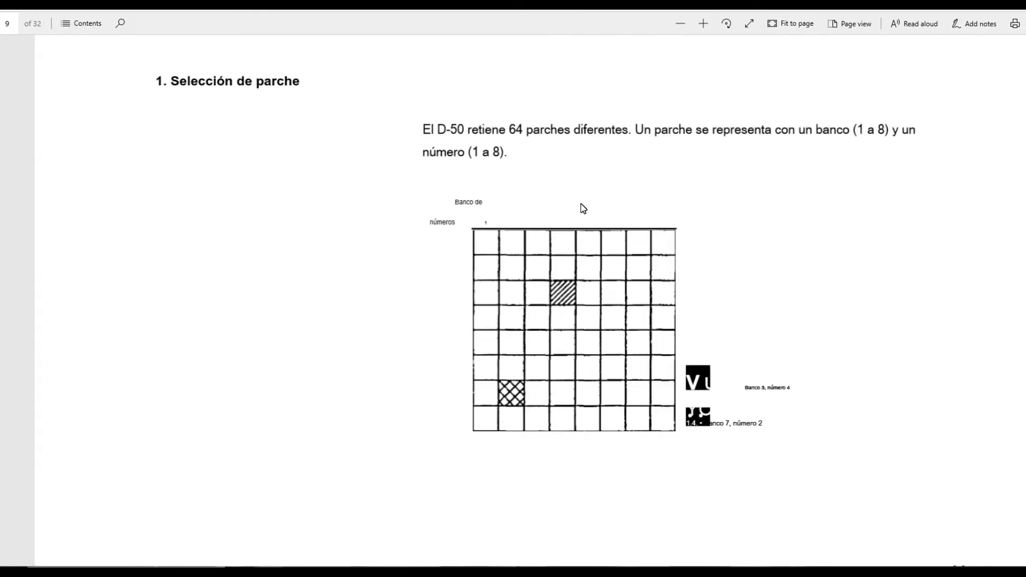
scroll(583, 208, "down", 15)
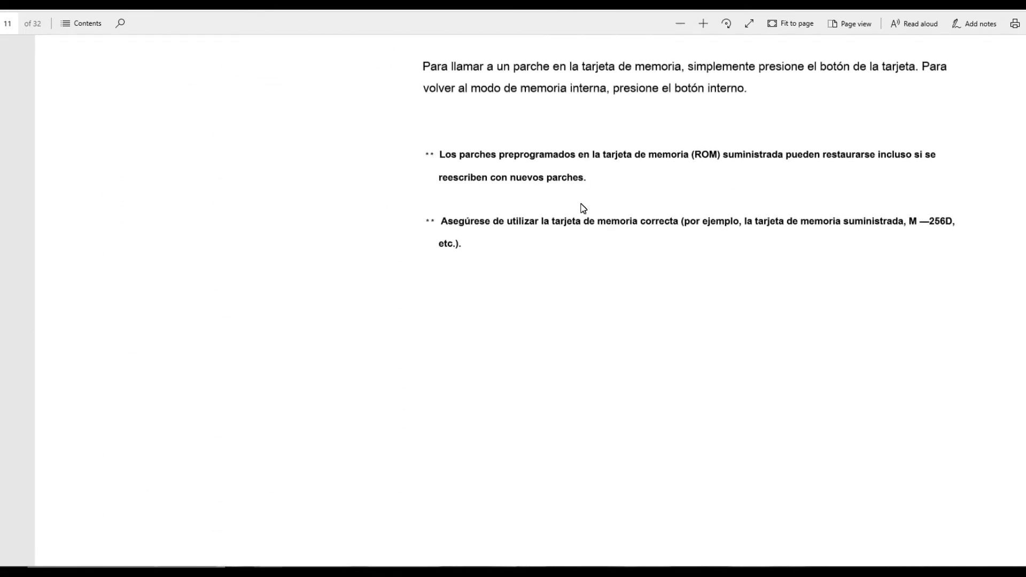
scroll(583, 209, "down", 15)
scroll(583, 208, "down", 15)
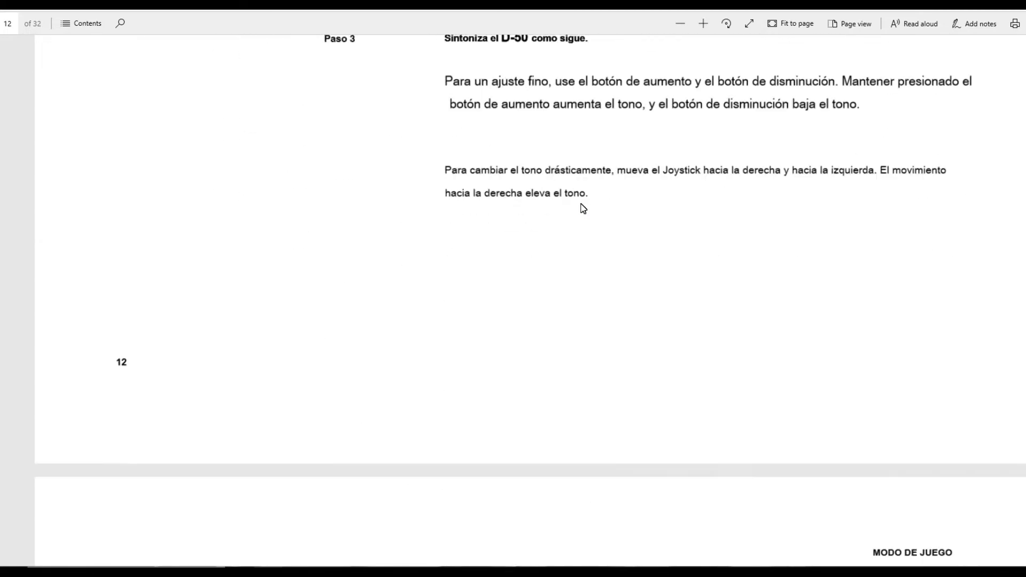
scroll(583, 208, "up", 12)
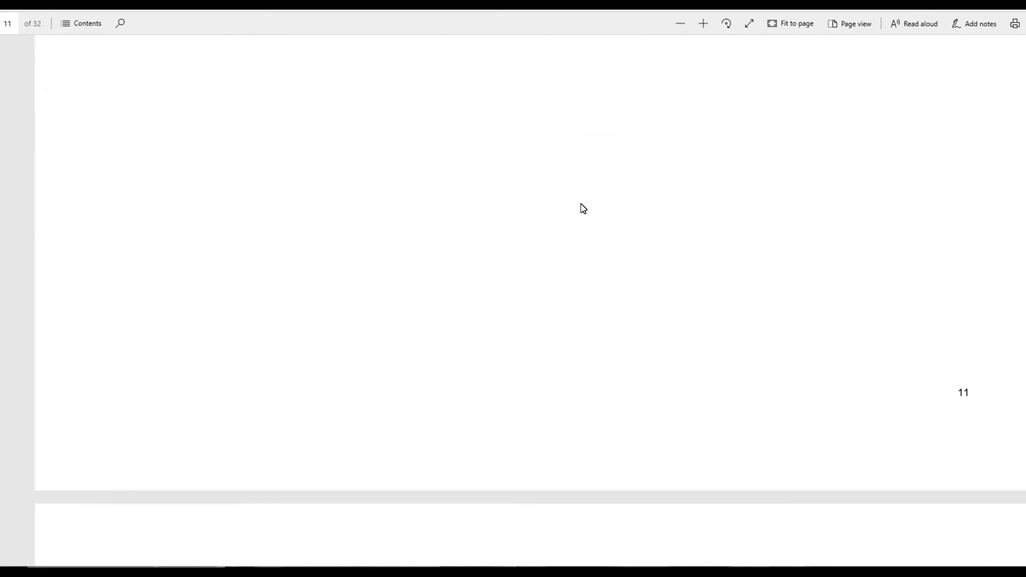
scroll(540, 214, "down", 20)
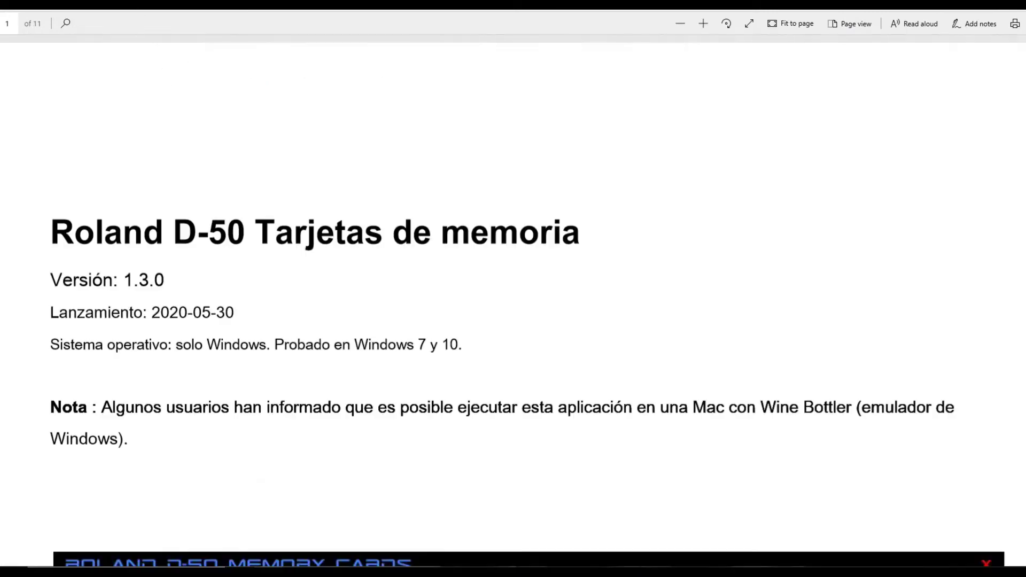
Read the first page of the Spanish Memory Cards manual: version, operating system note, application screenshot and the "¿Que es esto?" description
scroll(266, 210, "down", 3)
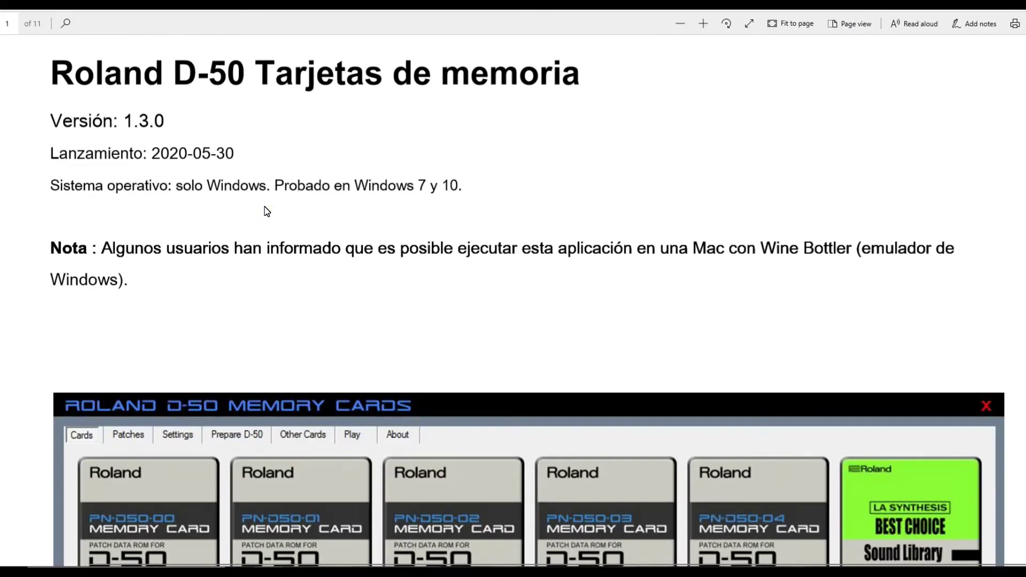
scroll(267, 210, "down", 2)
scroll(267, 210, "up", 2)
scroll(310, 252, "down", 3)
scroll(310, 252, "down", 2)
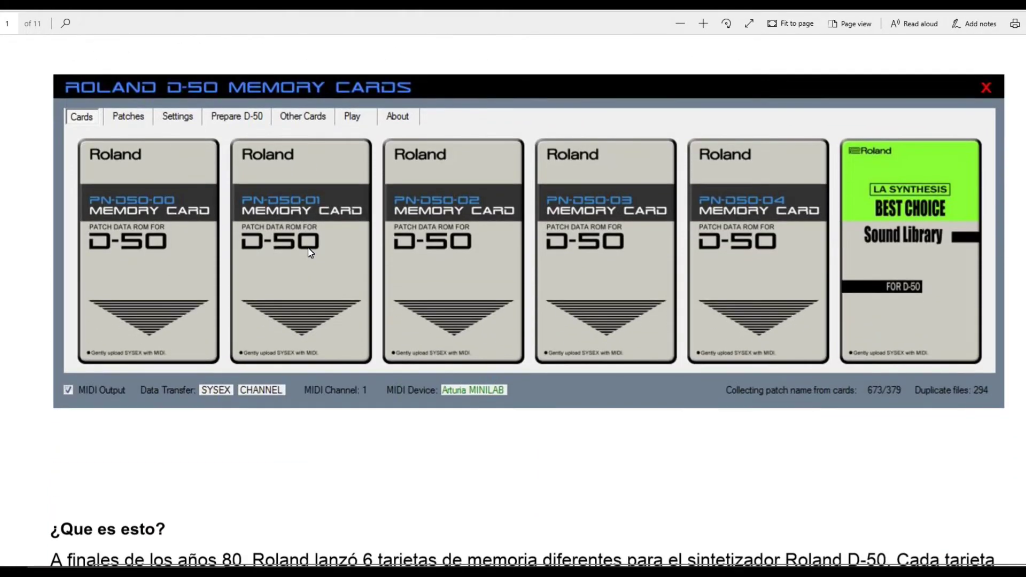
scroll(309, 251, "up", 1)
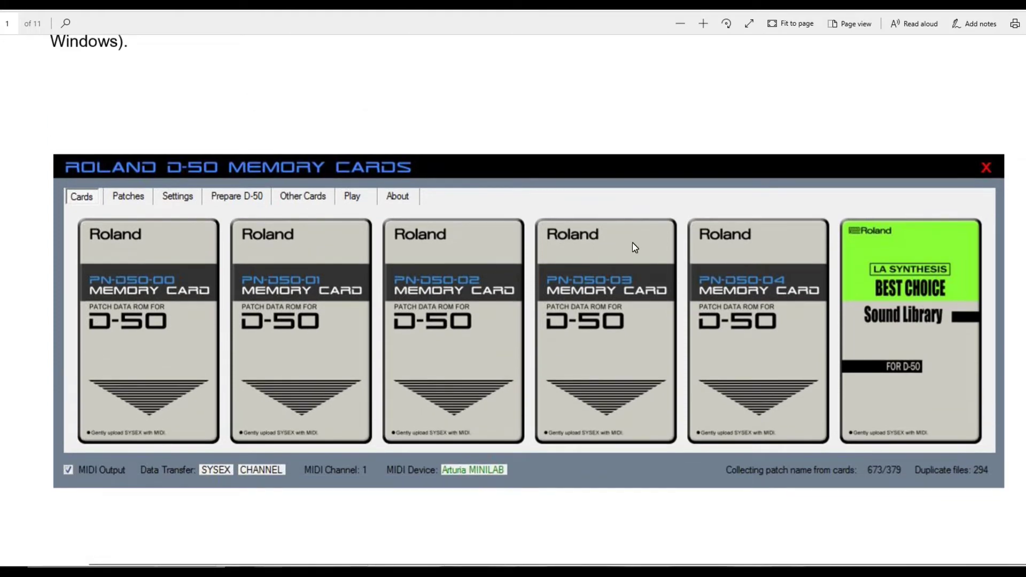
scroll(604, 353, "up", 1)
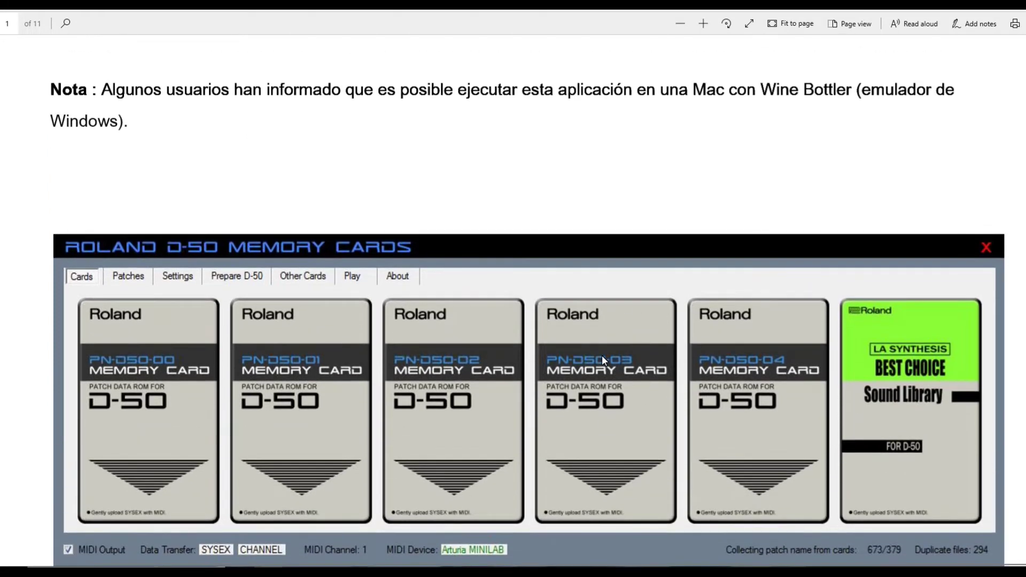
scroll(601, 355, "down", 1)
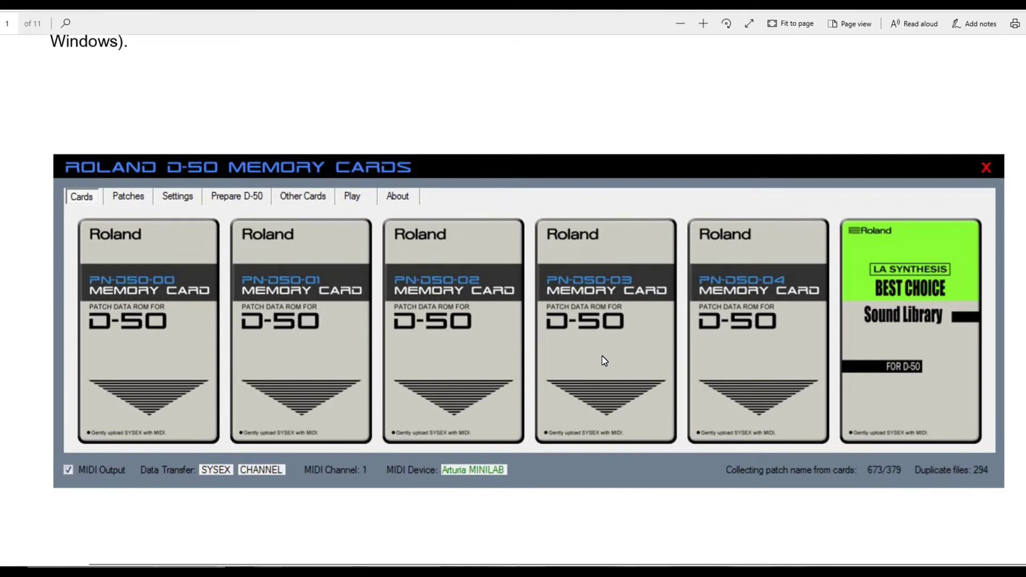
scroll(604, 360, "up", 1)
scroll(602, 355, "up", 2)
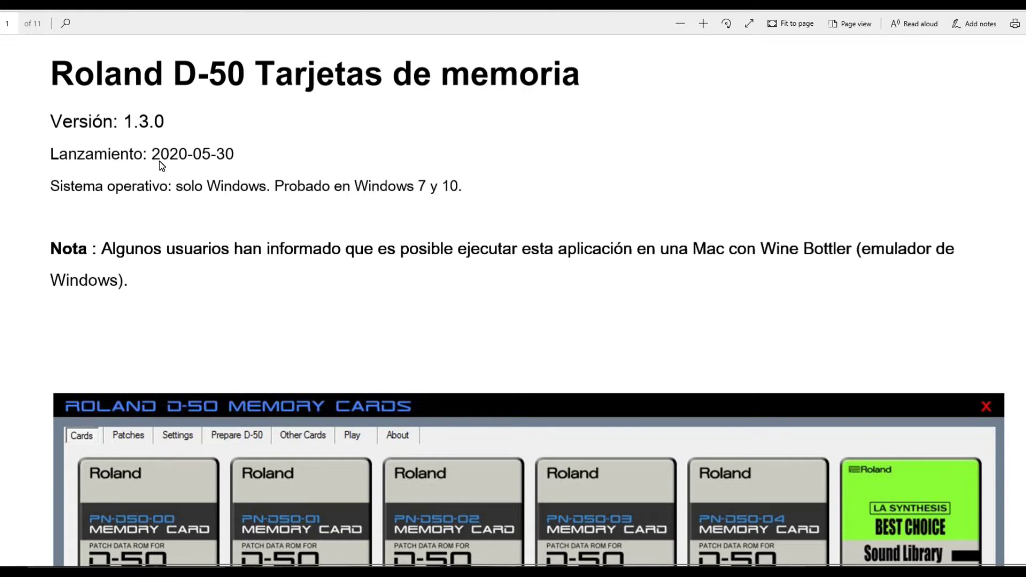
scroll(240, 192, "down", 3)
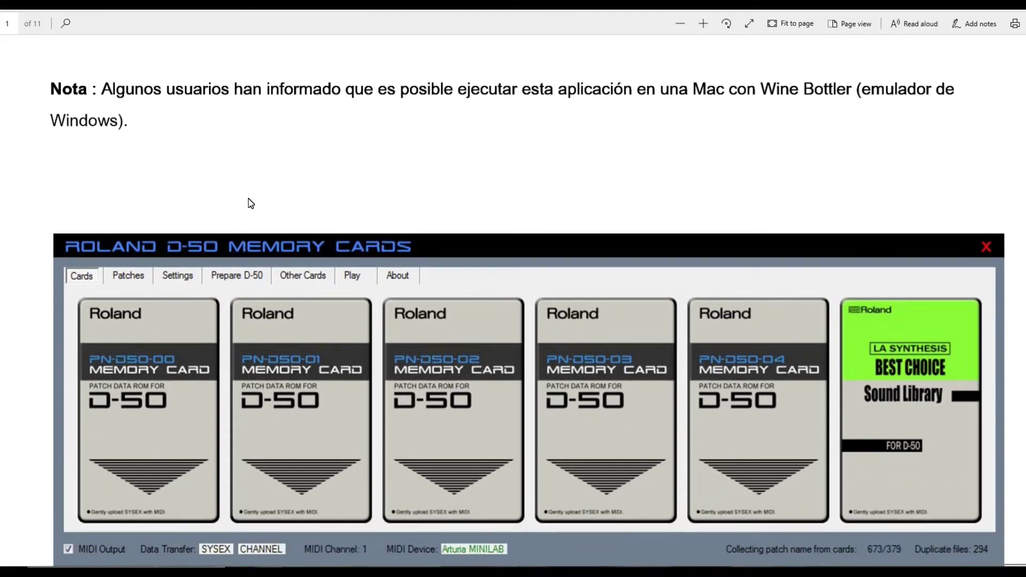
scroll(250, 203, "down", 3)
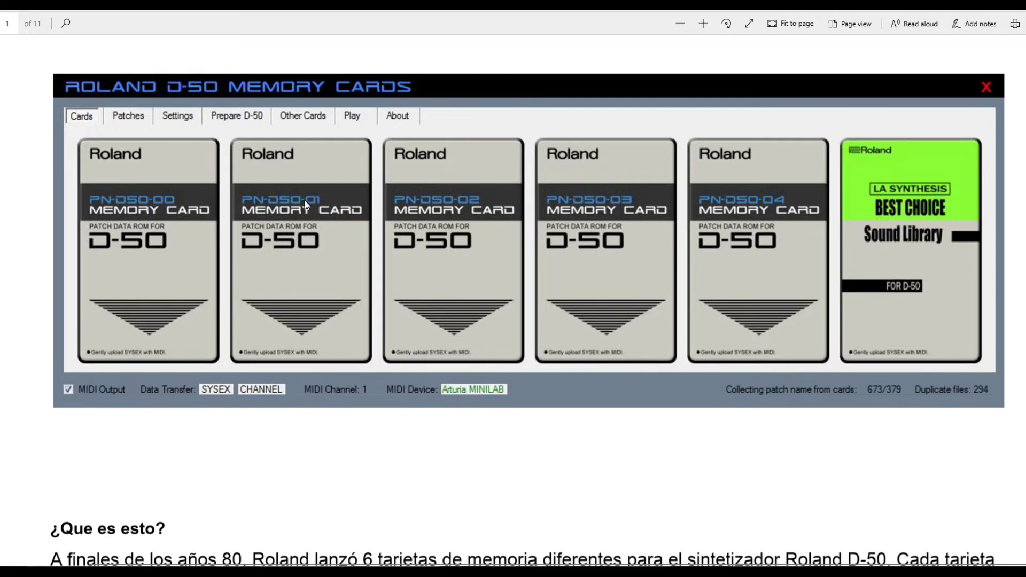
scroll(306, 203, "down", 7)
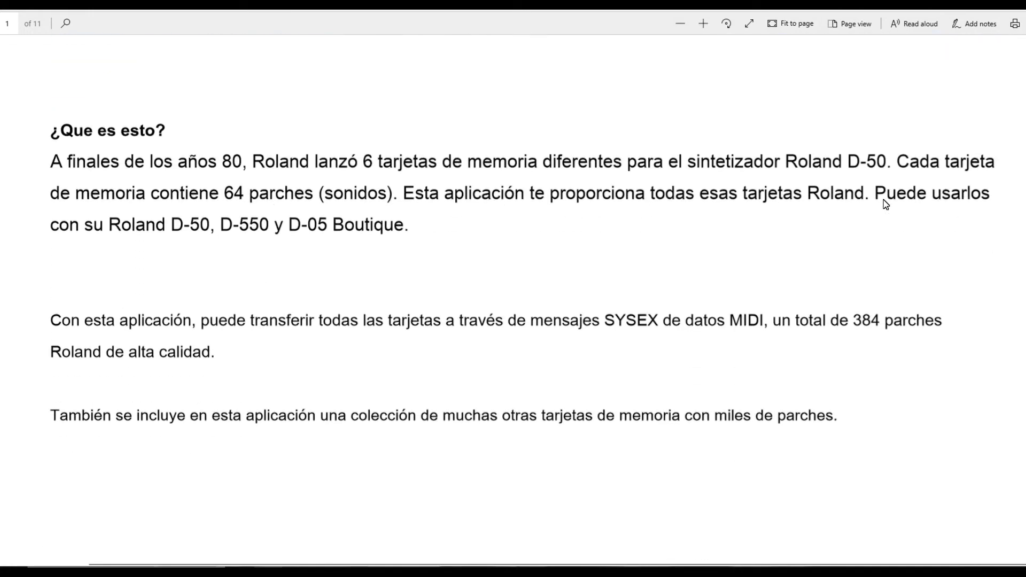
scroll(897, 239, "down", 6)
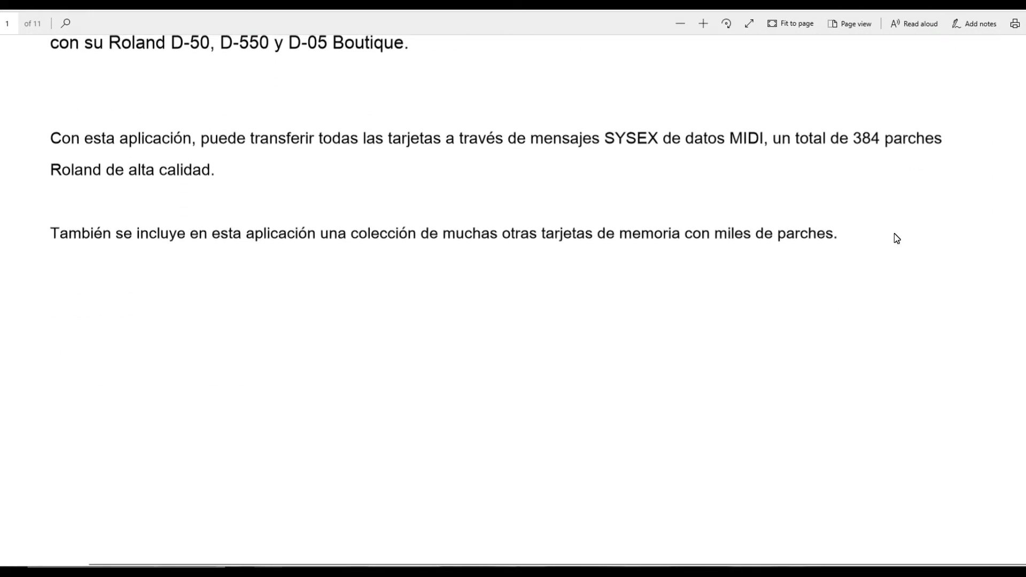
Review the manual's installation files, application screenshots, Roland connection and MIDI device configuration sections
scroll(897, 238, "down", 10)
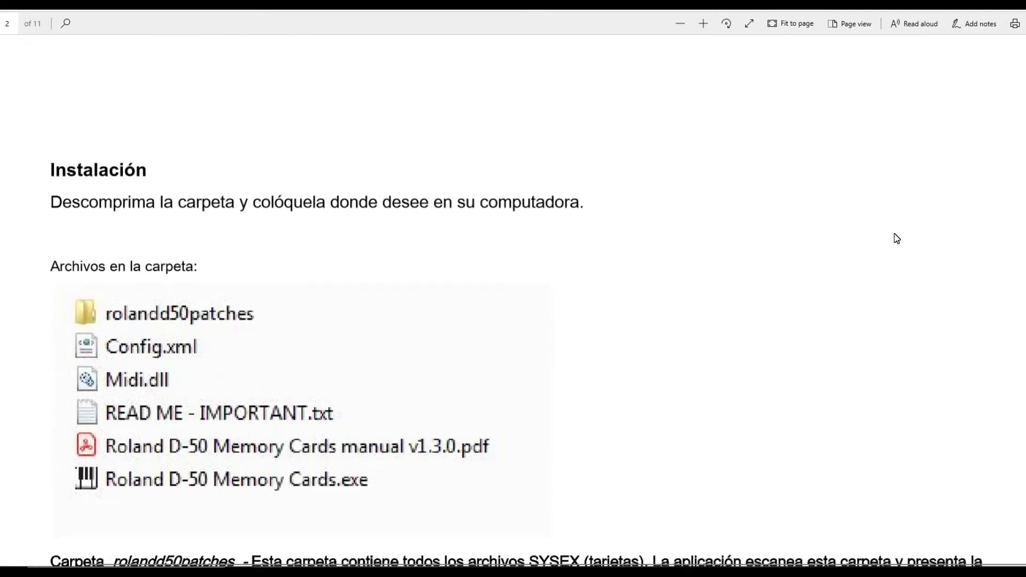
scroll(897, 238, "down", 1)
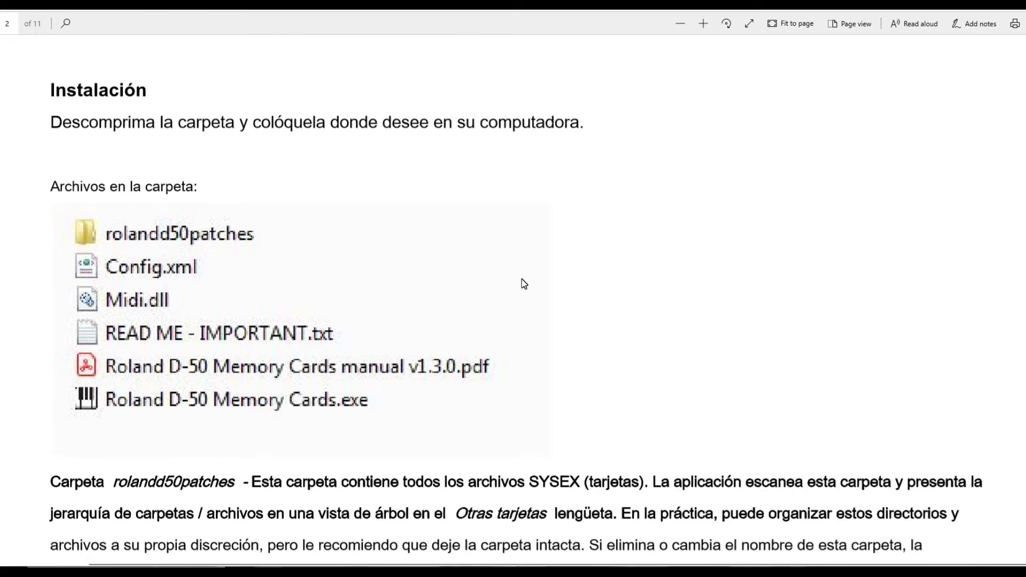
scroll(524, 284, "down", 5)
scroll(541, 224, "up", 3)
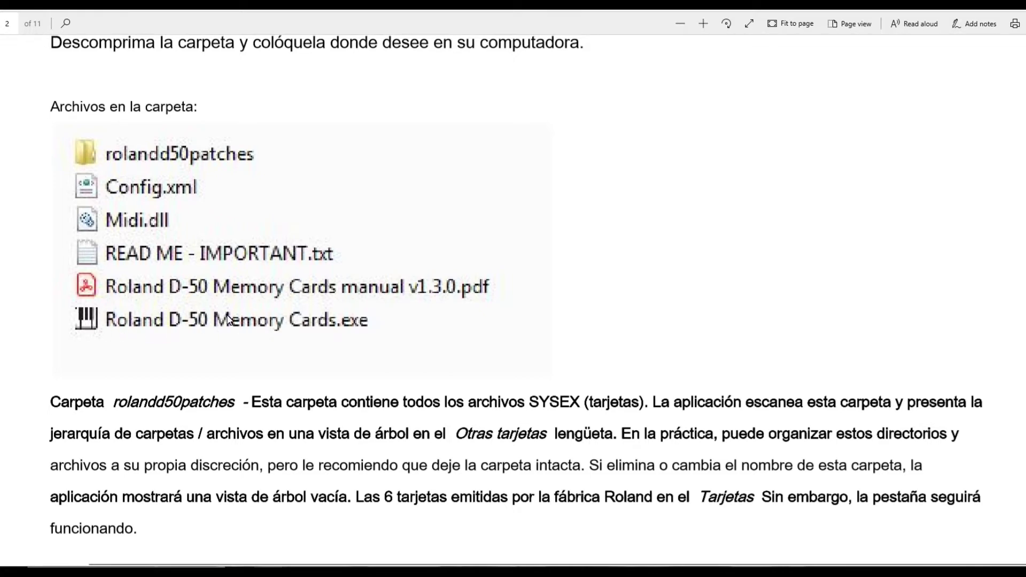
scroll(229, 319, "down", 3)
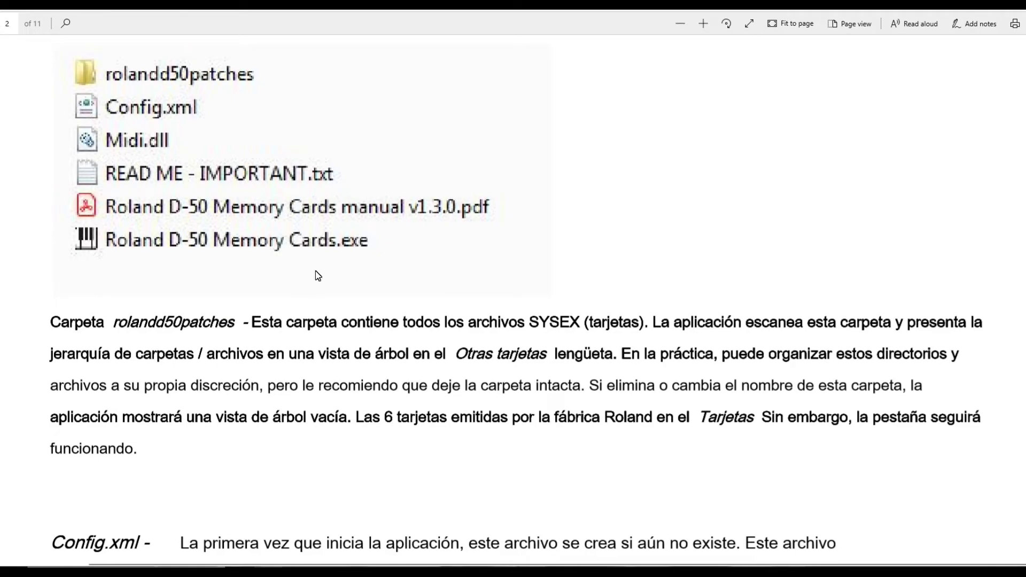
scroll(400, 274, "down", 3)
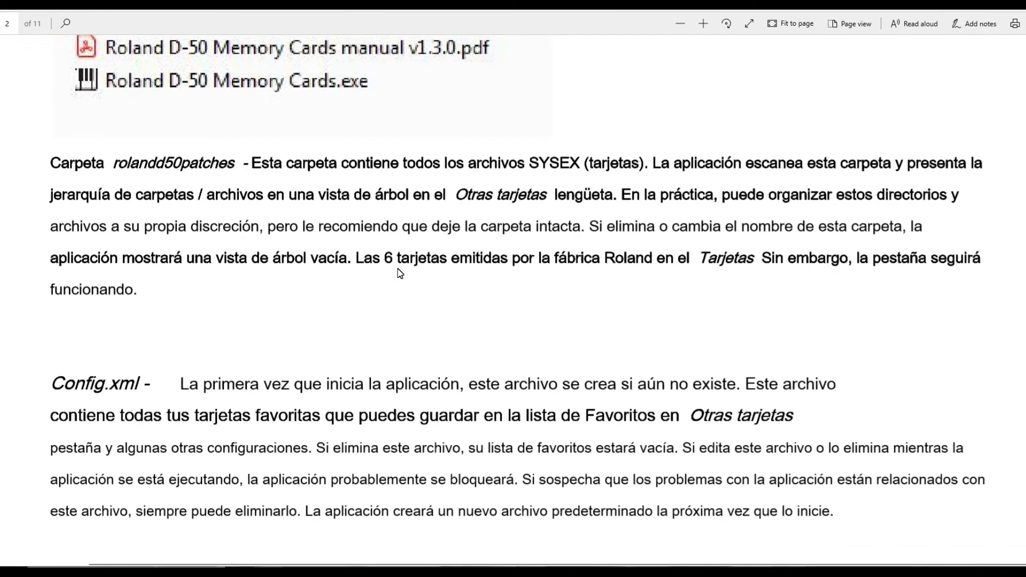
scroll(261, 213, "down", 6)
scroll(268, 209, "down", 15)
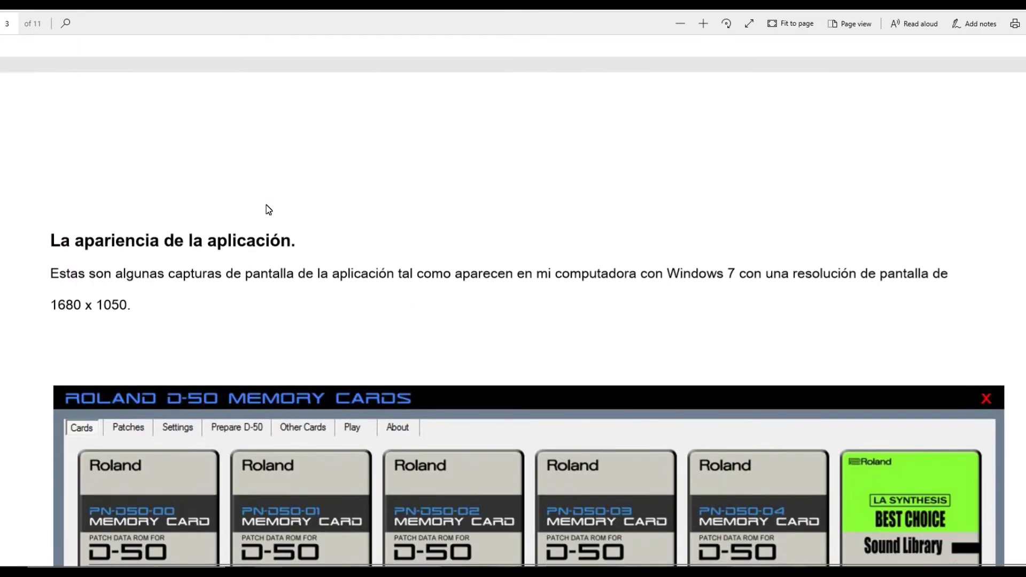
scroll(268, 209, "down", 15)
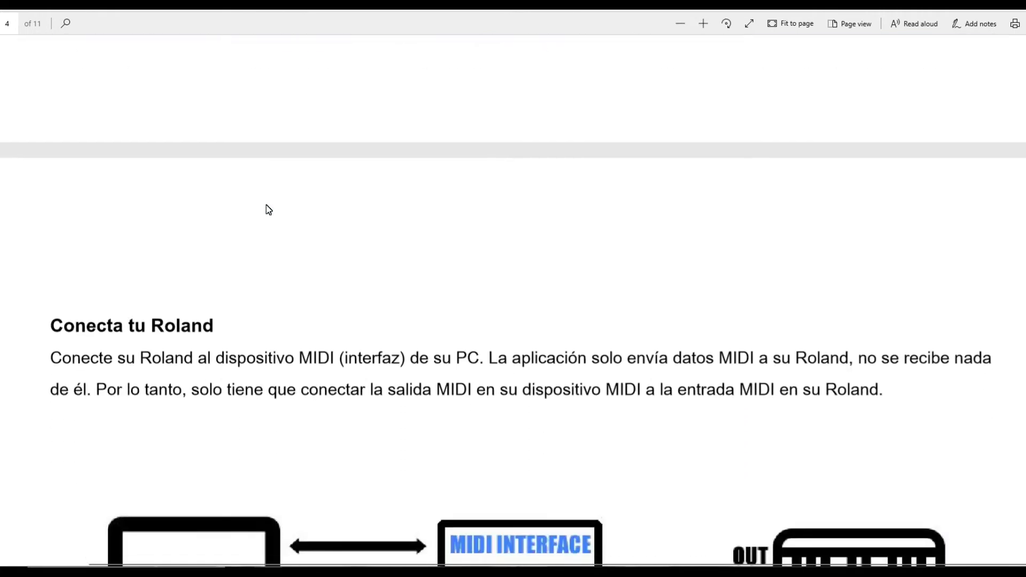
scroll(268, 209, "down", 3)
scroll(268, 209, "up", 2)
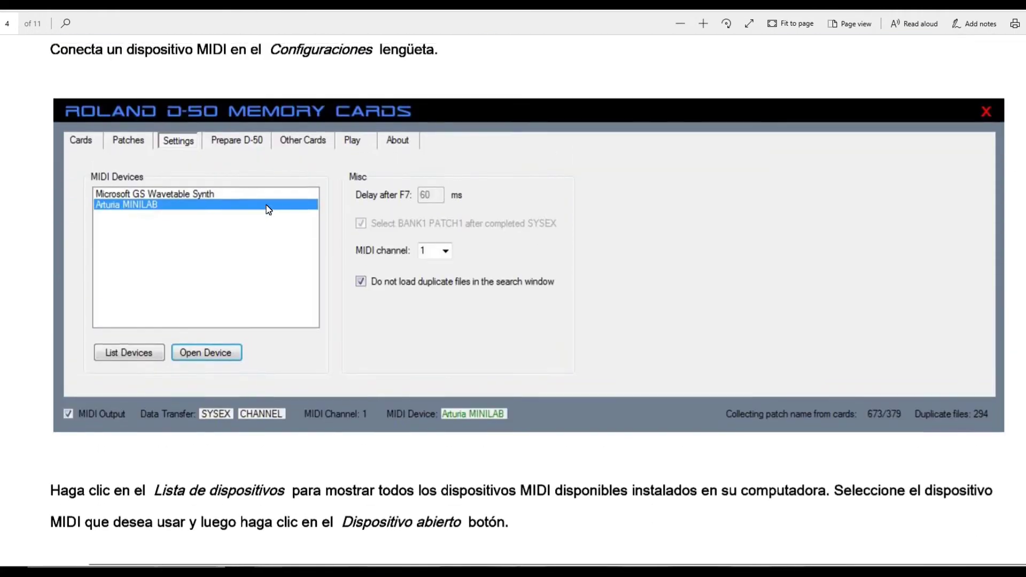
scroll(268, 209, "down", 12)
scroll(269, 209, "down", 10)
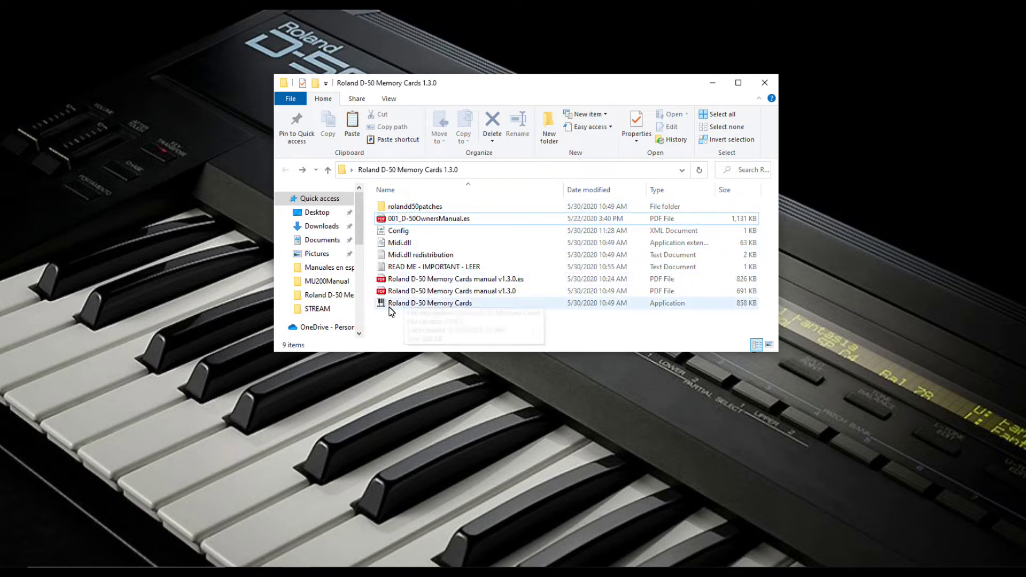
Launch the Roland D-50 Memory Cards application from its folder, minimize the folder window and reposition the application window
mouse_move(405, 307)
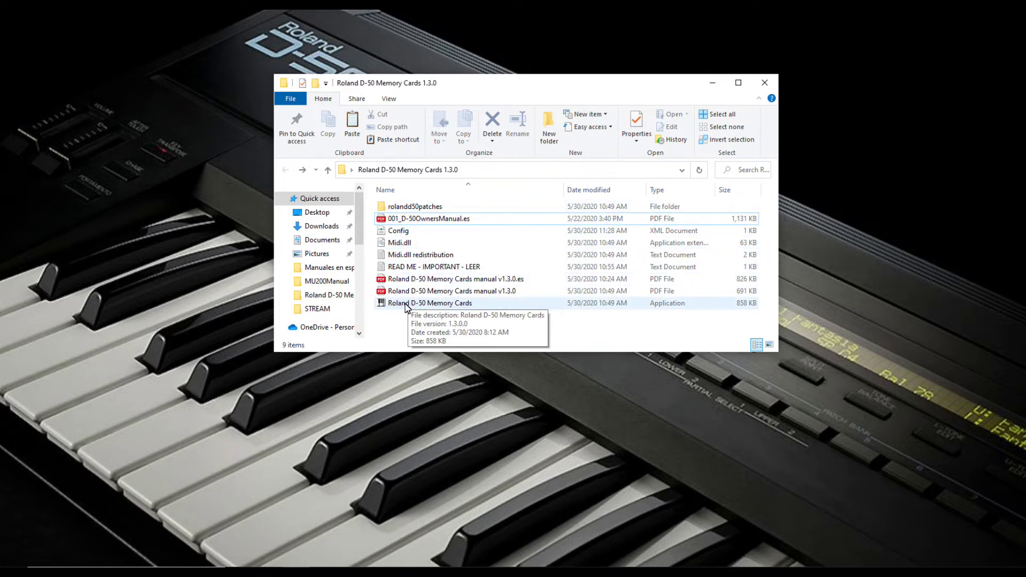
double_click(406, 308)
left_click_drag(539, 165, 495, 199)
left_click(714, 85)
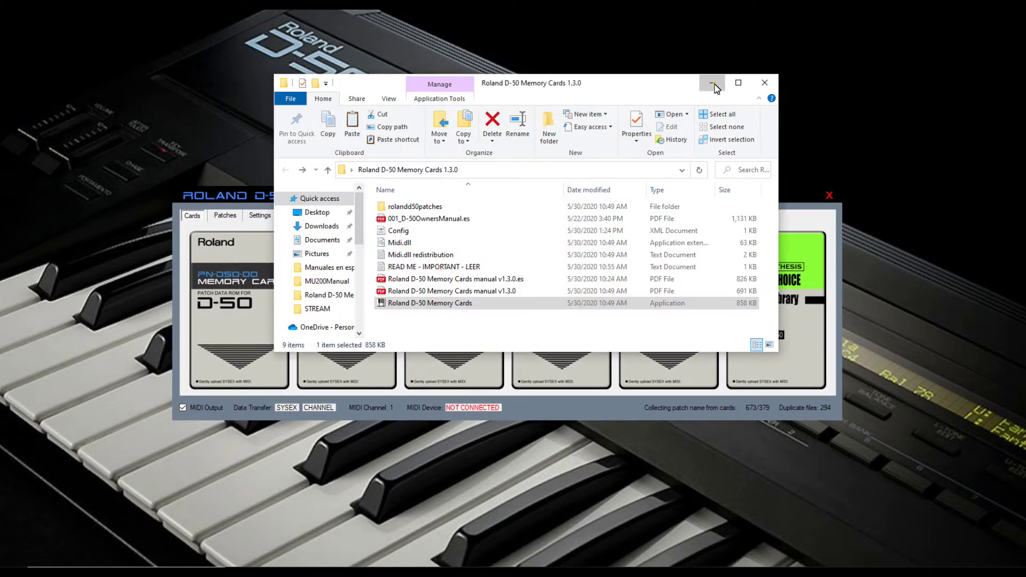
left_click(713, 84)
left_click_drag(342, 337, 335, 318)
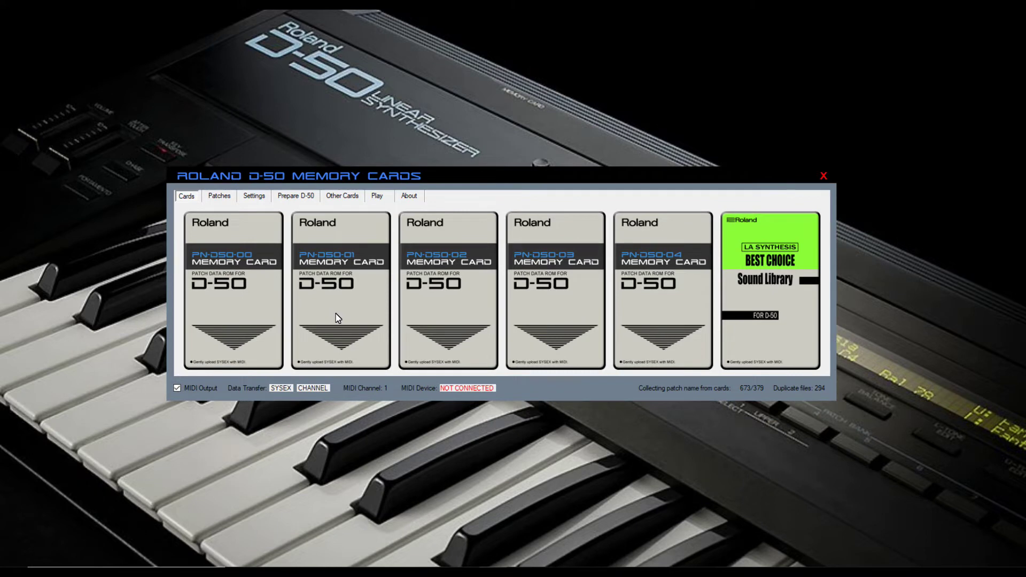
List the available MIDI devices and open USB MIDI-IF as the MIDI output device
left_click(255, 196)
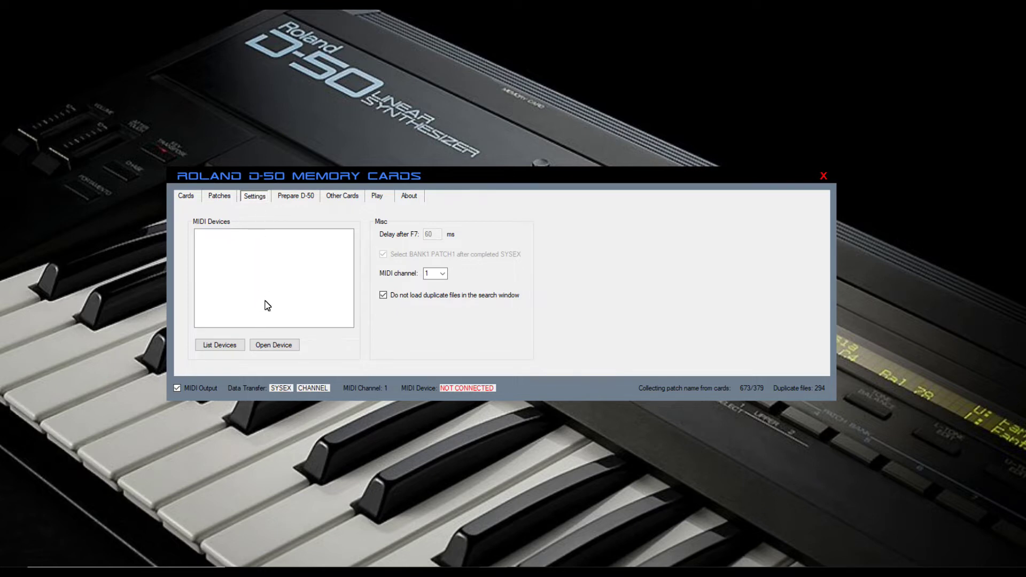
left_click(223, 345)
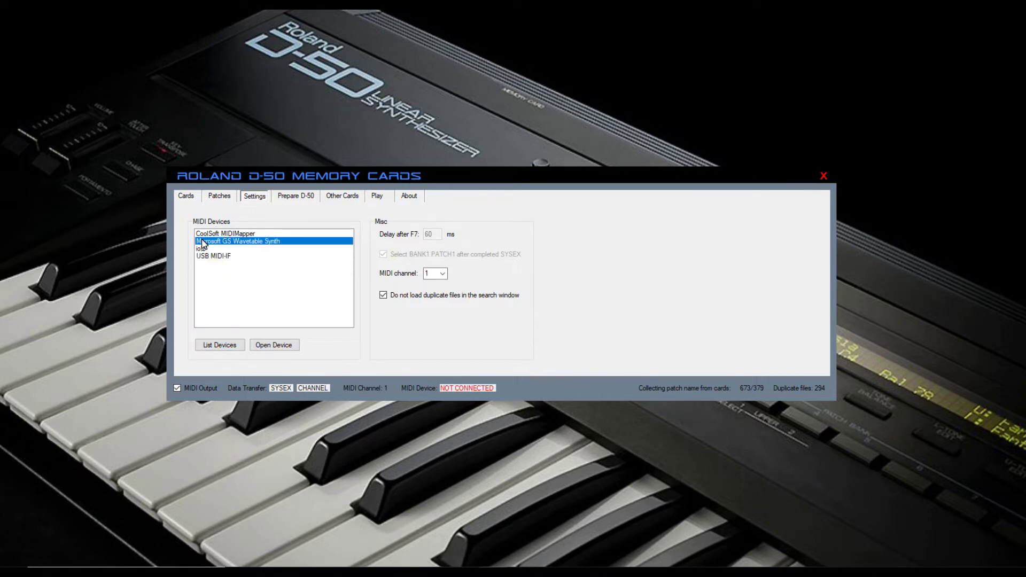
left_click(213, 257)
left_click(210, 270)
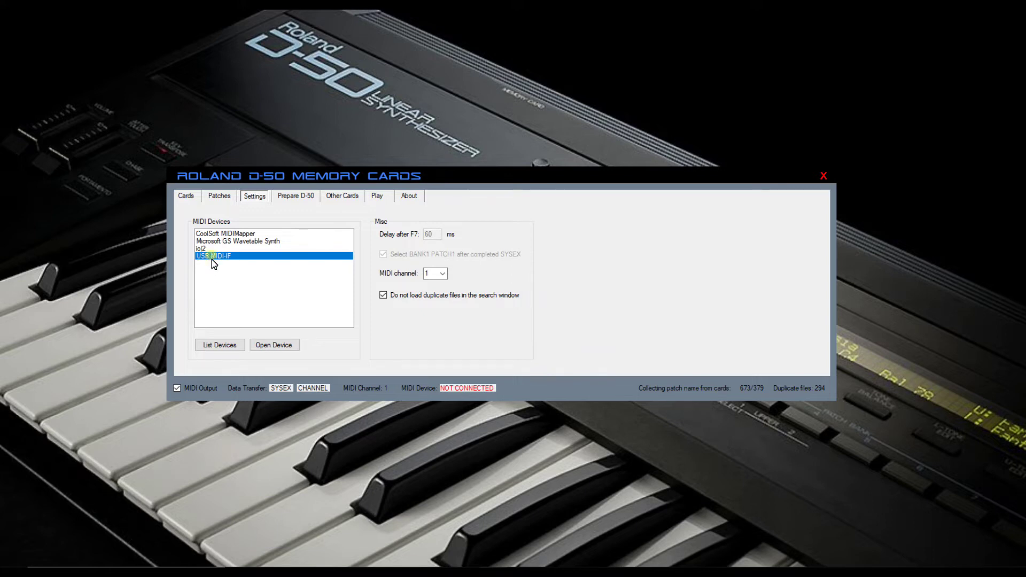
left_click(264, 348)
Transfer memory card PN-D50-00 to the synthesizer after consulting the D-50 preparation instructions, and display the card's patch bank
left_click(292, 197)
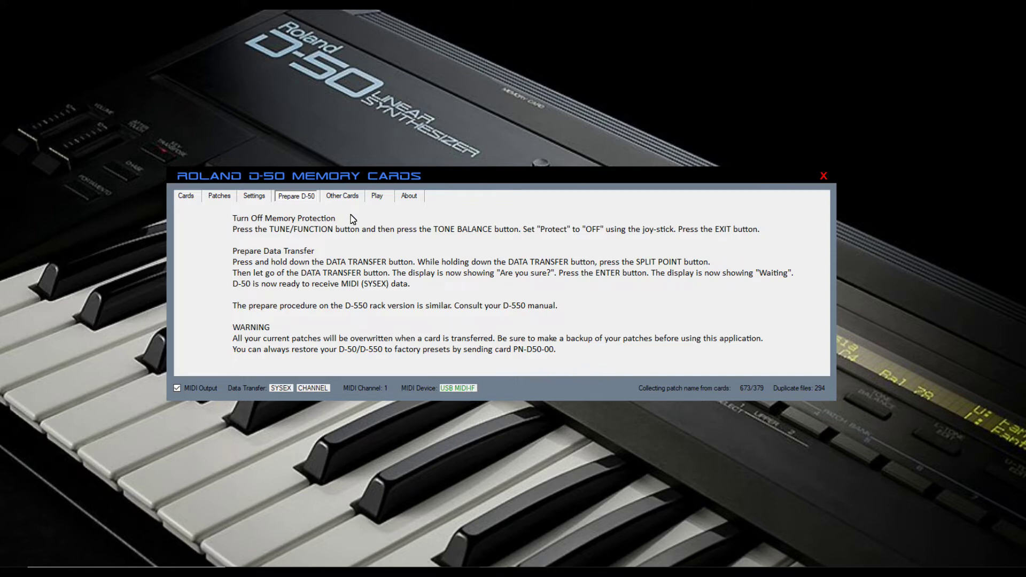
left_click(187, 197)
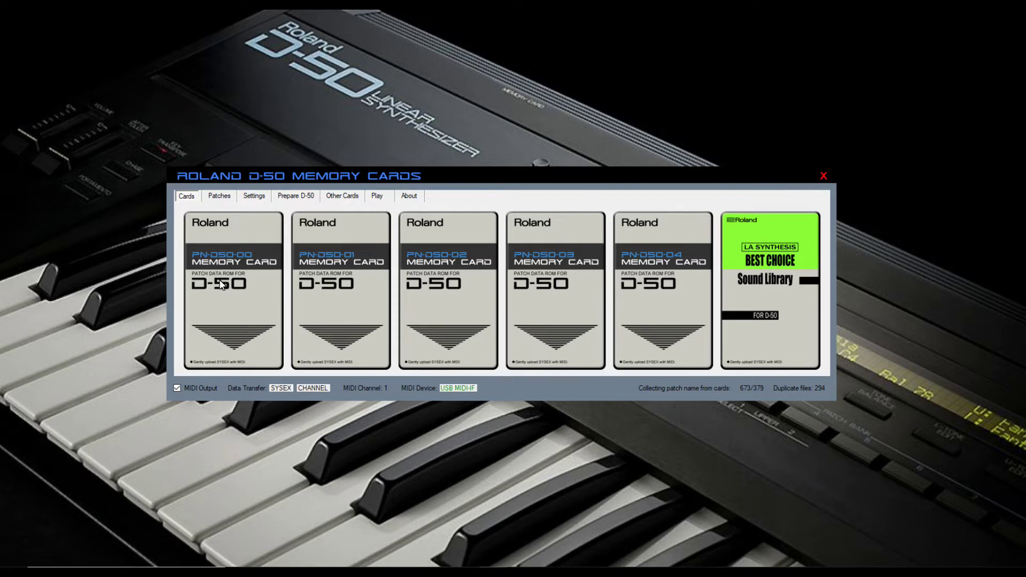
left_click(229, 294)
left_click(225, 198)
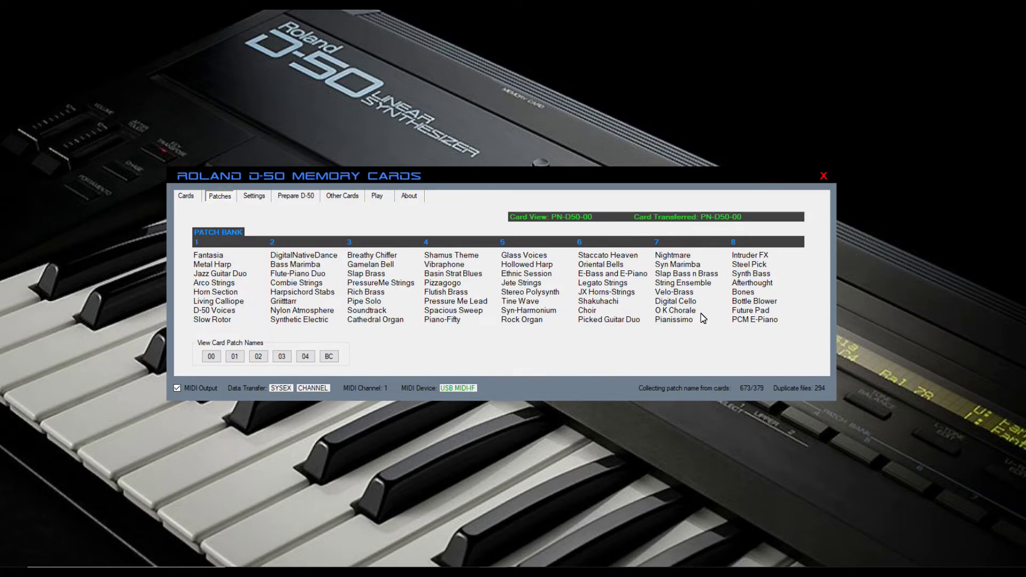
View the patch names of cards 00, 01, 02, 03, 04 and Best Choice one after another
left_click(216, 359)
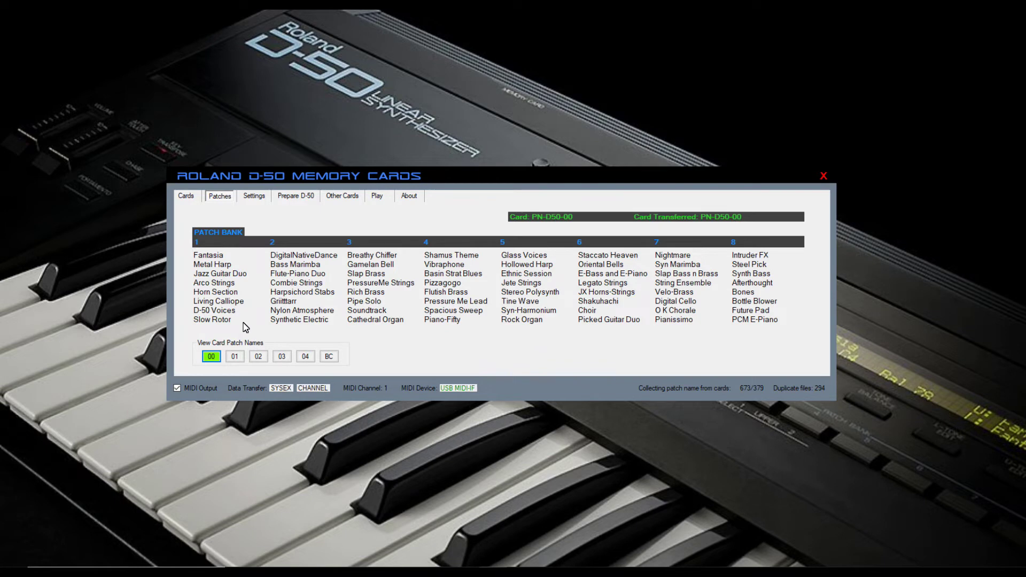
left_click(239, 357)
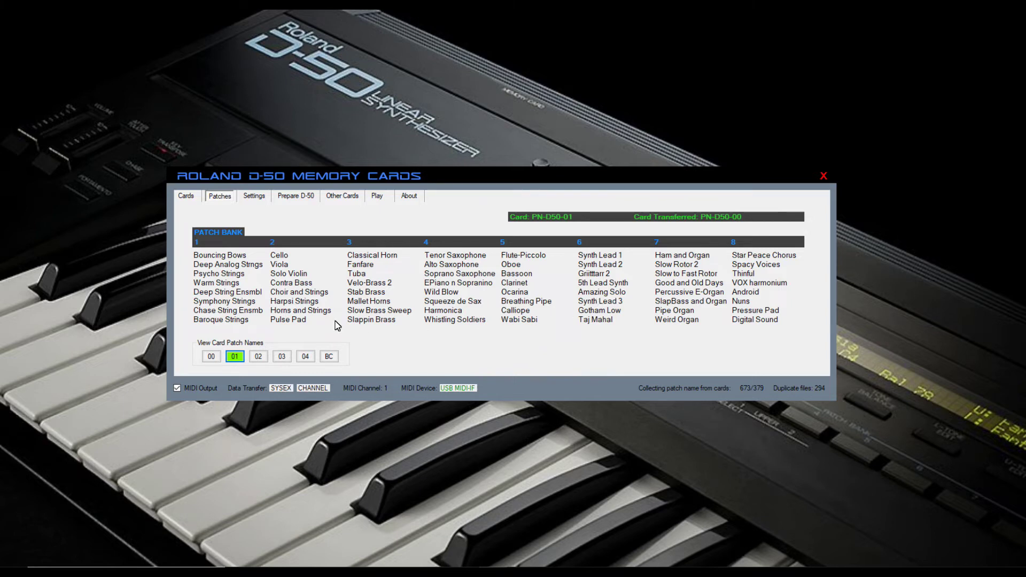
left_click(259, 359)
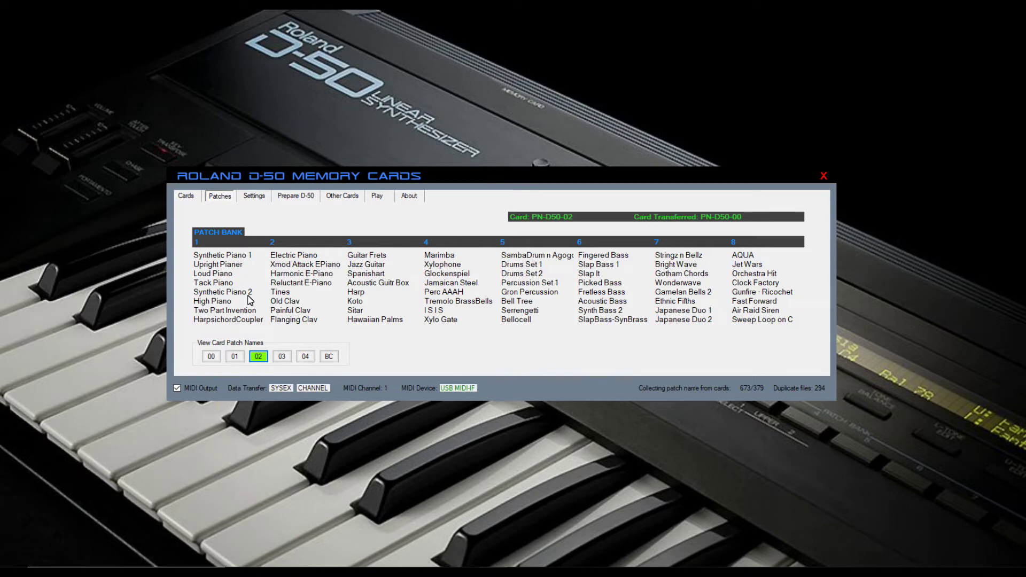
left_click(282, 357)
left_click(305, 357)
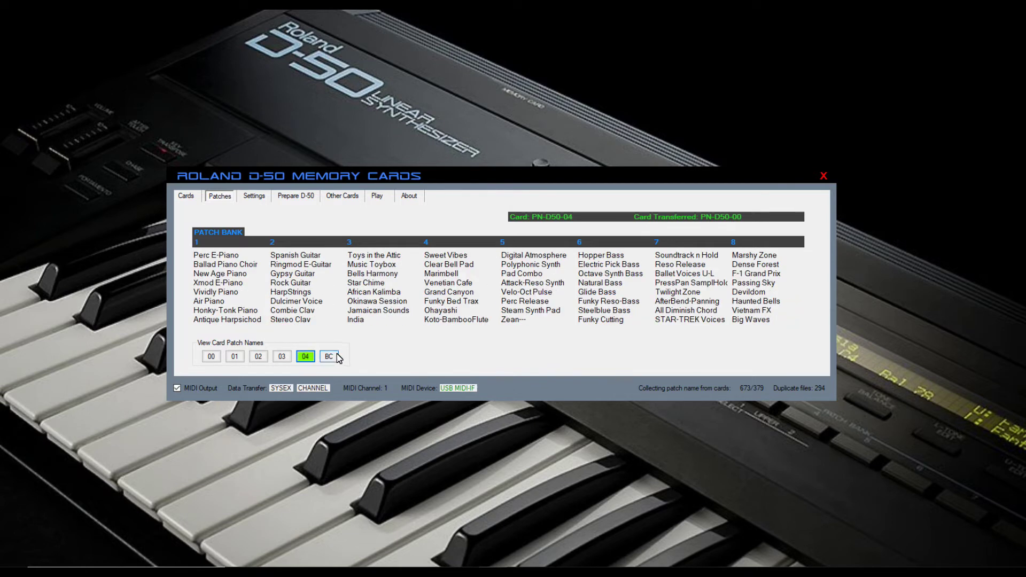
left_click(337, 357)
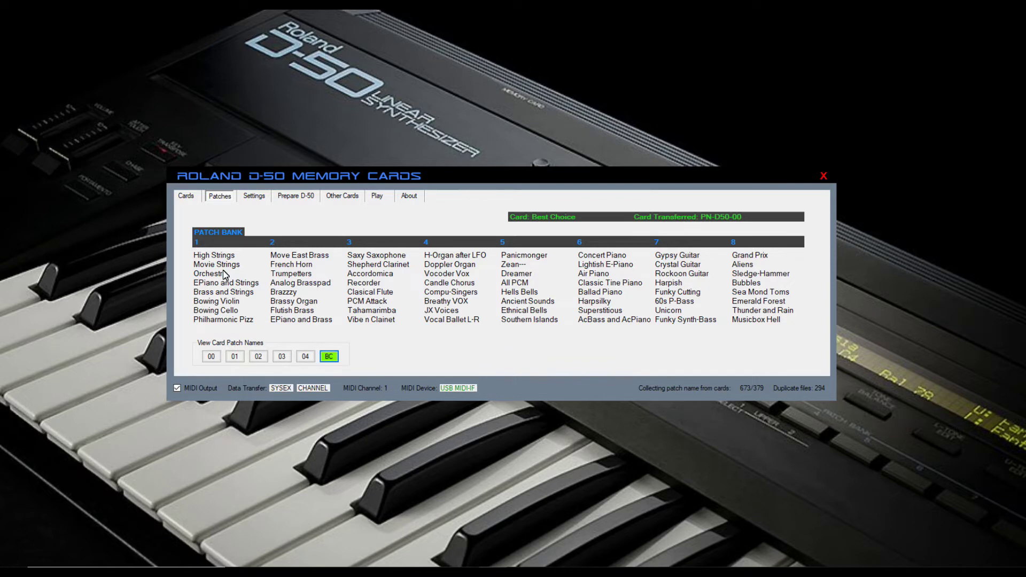
Transfer the LA Synthesis Best Choice Sound Library card to the synthesizer
left_click(186, 196)
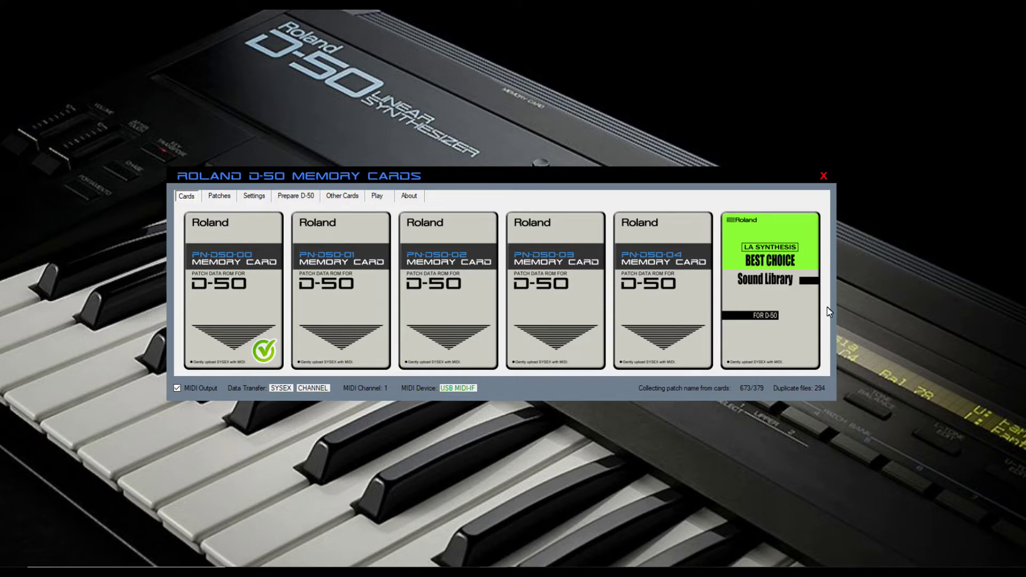
left_click(765, 297)
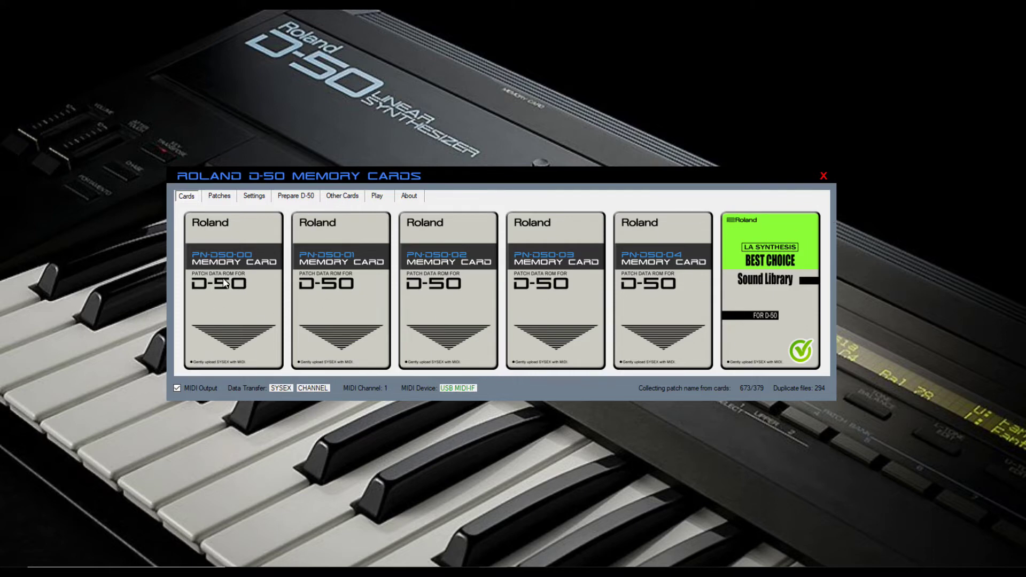
Show the other available cards, expand the Roland D-50/D-550/D-05 collection and look through its card folders
left_click(331, 199)
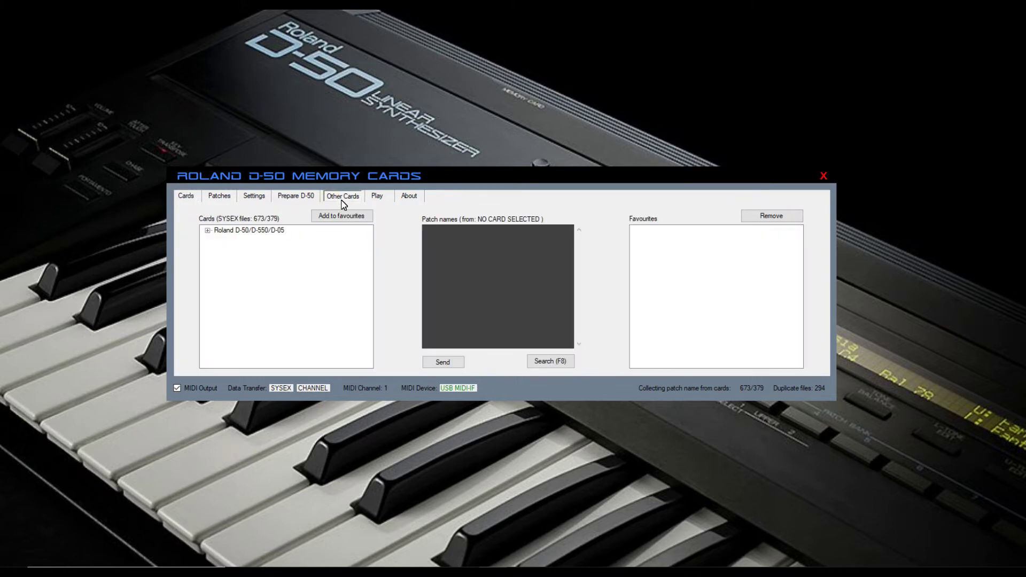
left_click(208, 231)
scroll(240, 273, "down", 15)
scroll(240, 272, "down", 4)
scroll(240, 272, "up", 20)
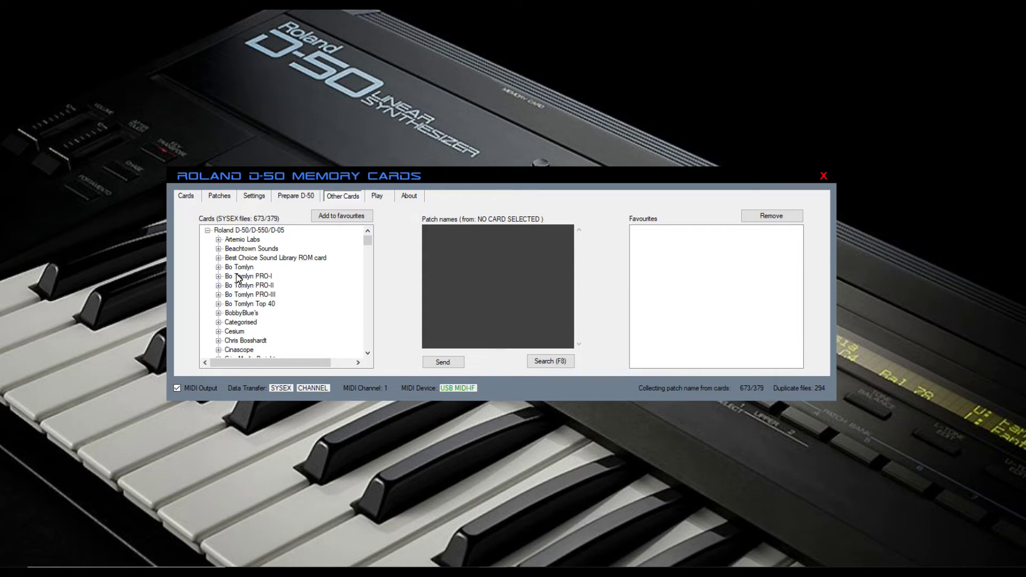
scroll(283, 306, "down", 7)
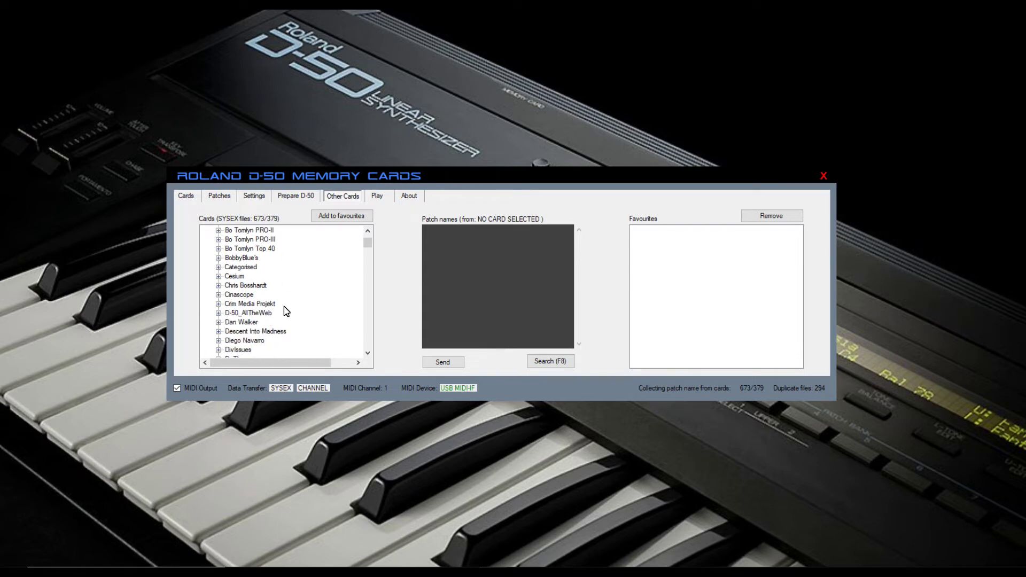
scroll(284, 306, "up", 7)
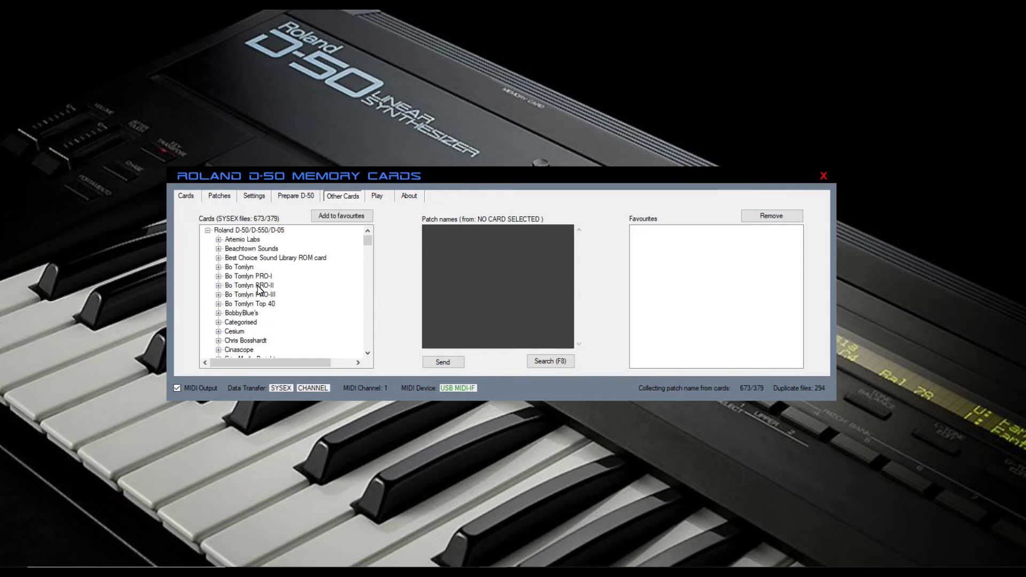
Display the patch names of Artemio.syx from the Artemio Labs folder and read through all eight banks
left_click(218, 240)
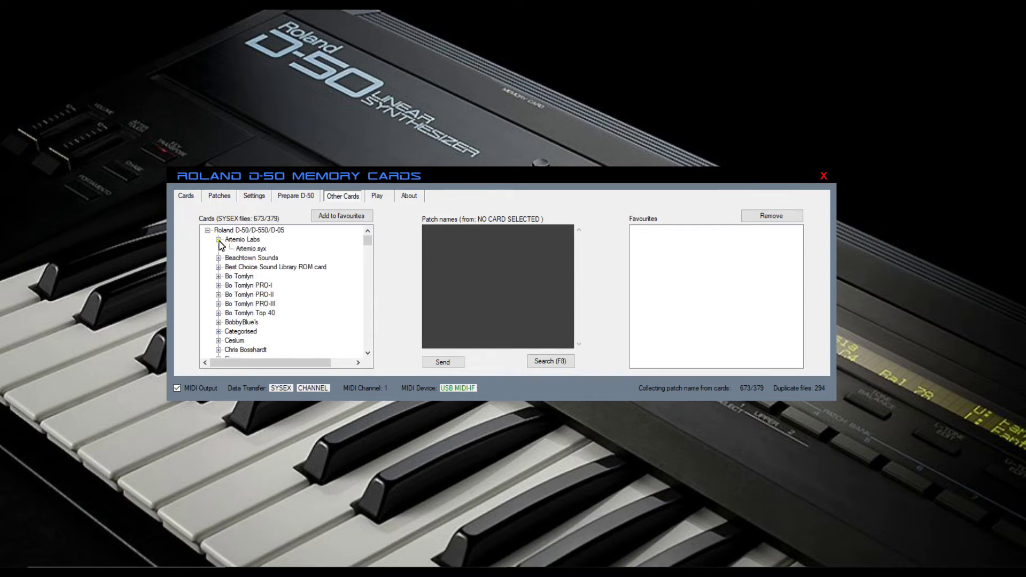
left_click(246, 251)
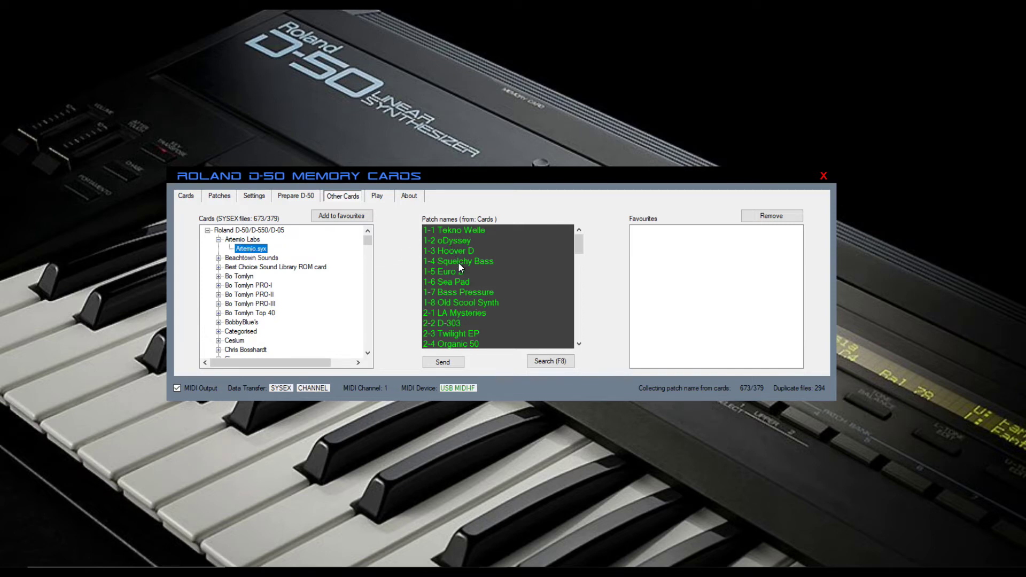
left_click_drag(579, 246, 584, 278)
scroll(485, 292, "up", 3)
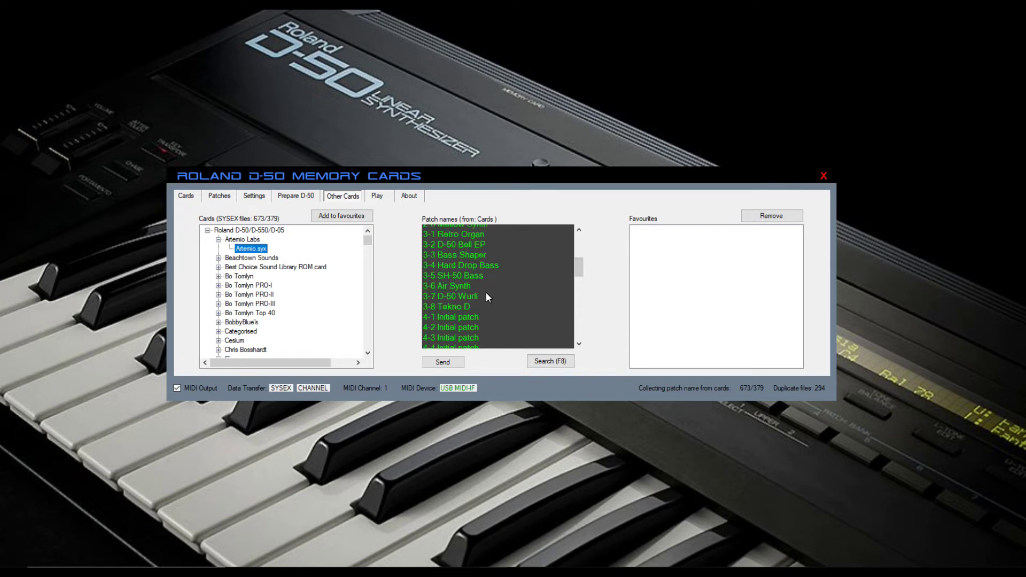
scroll(486, 293, "down", 3)
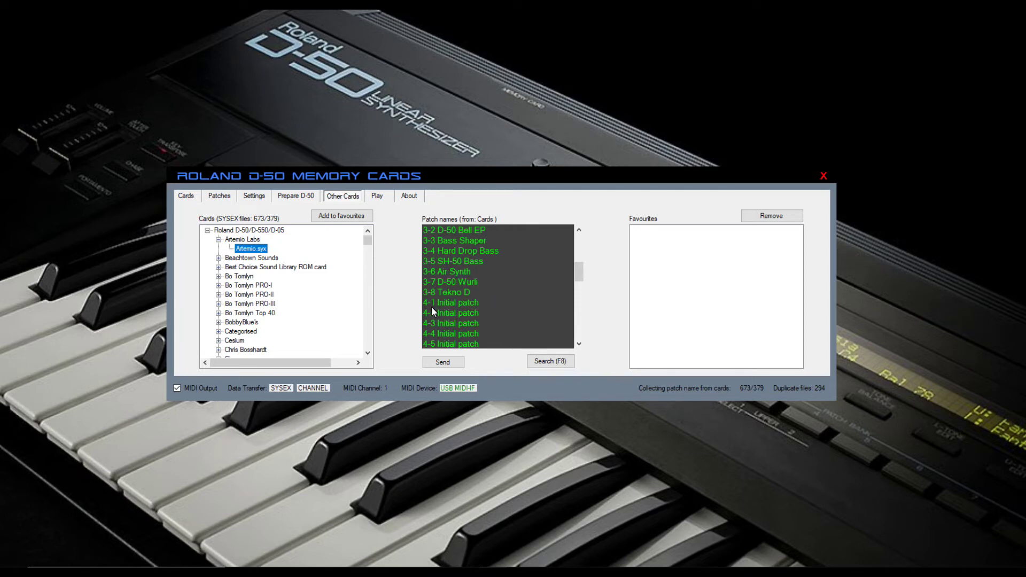
scroll(448, 293, "down", 6)
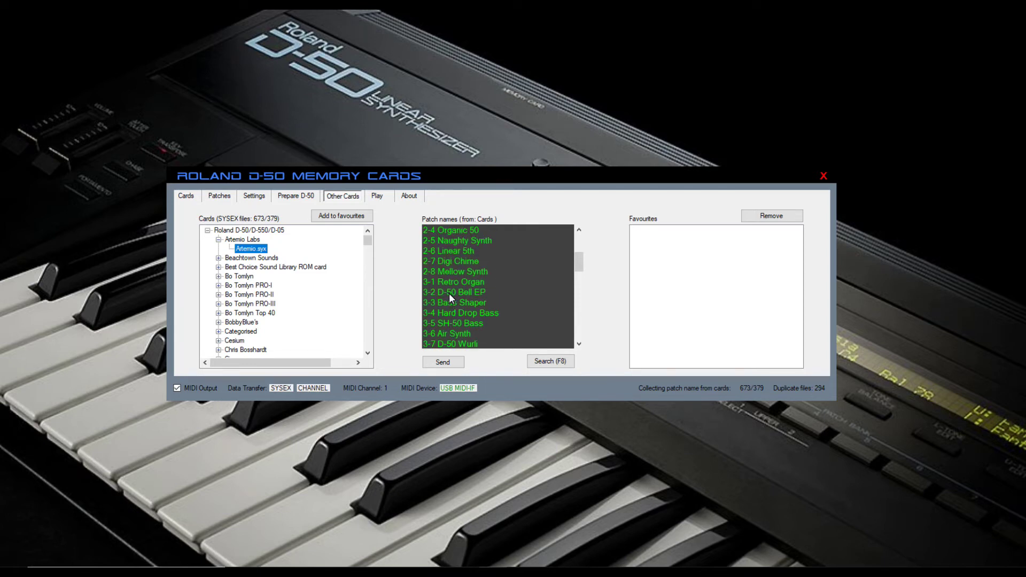
scroll(449, 292, "down", 7)
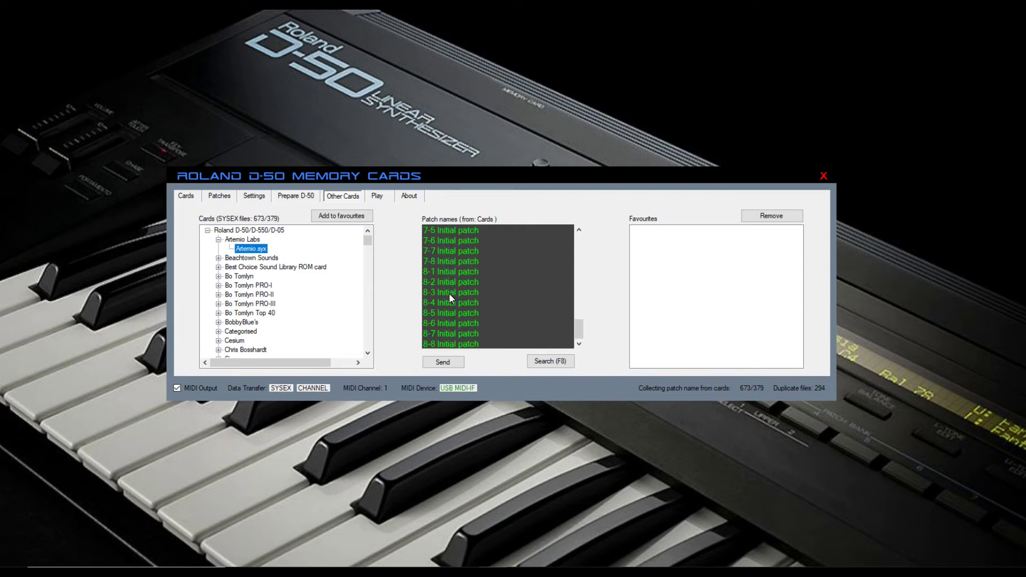
scroll(449, 292, "up", 9)
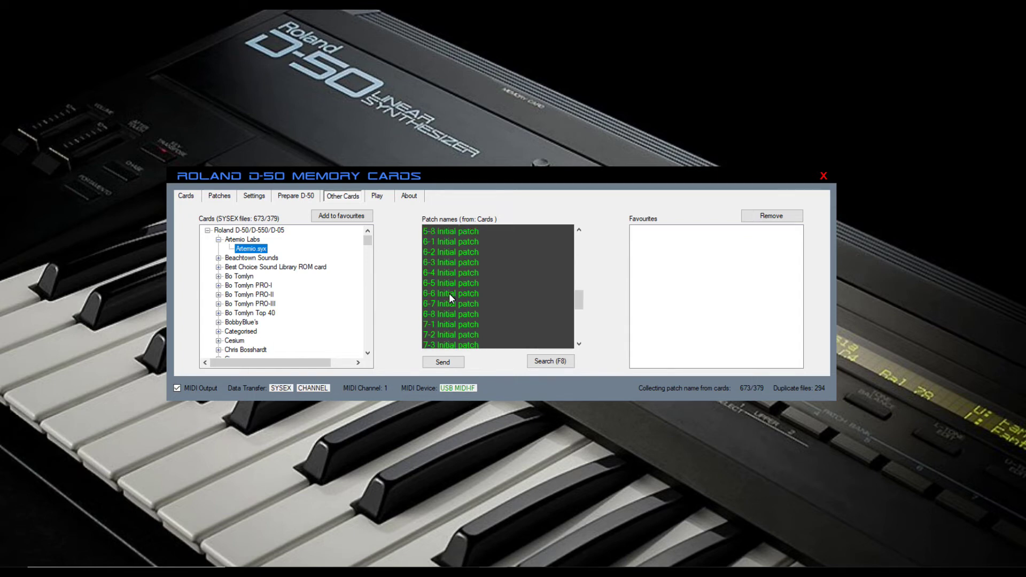
scroll(449, 292, "up", 6)
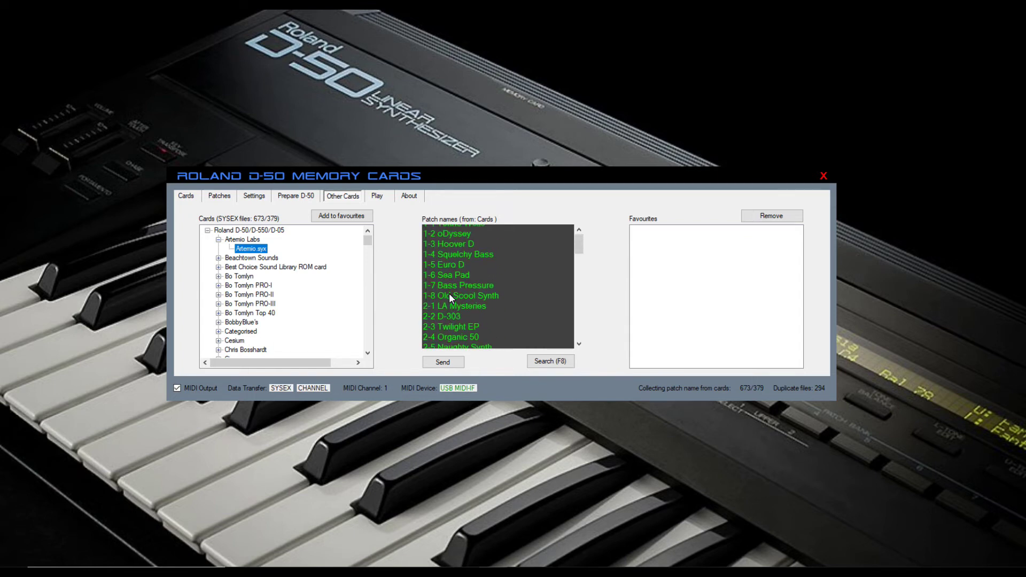
scroll(449, 292, "down", 5)
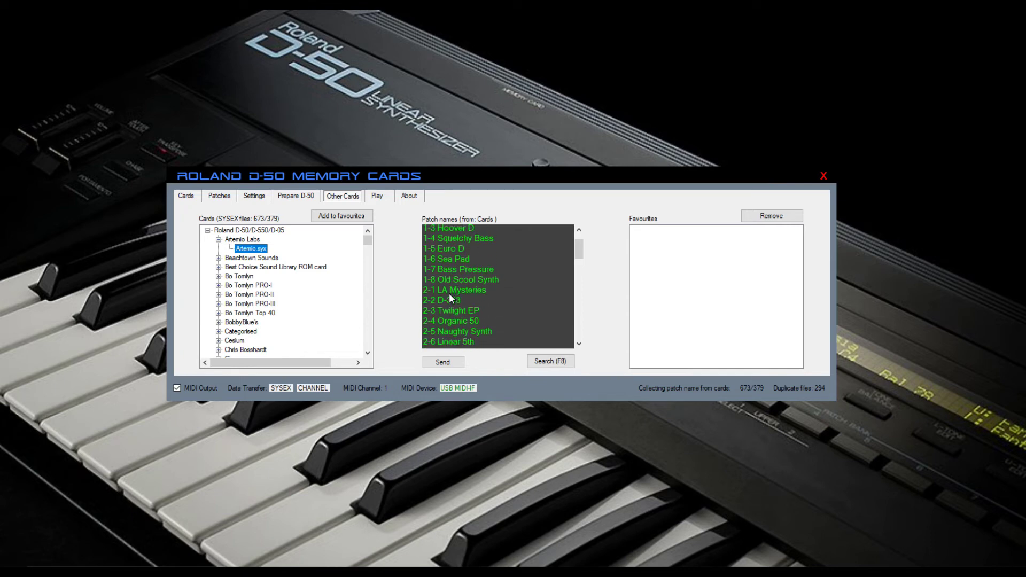
scroll(449, 293, "up", 3)
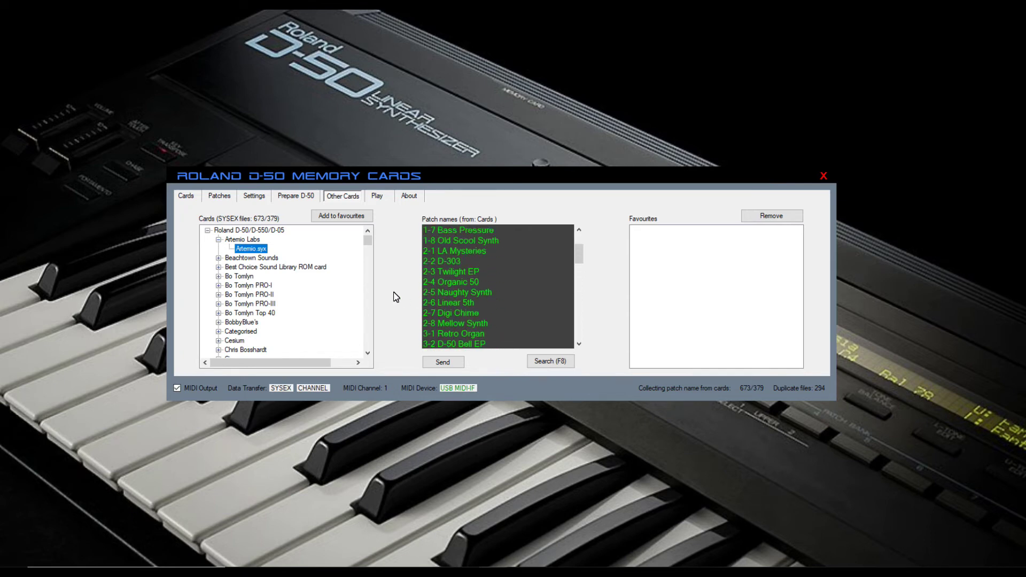
Collapse the Artemio Labs folder and review the patch names of Beachtwn.syx from Beachtown Sounds down to the last bank
left_click(219, 257)
left_click(219, 249)
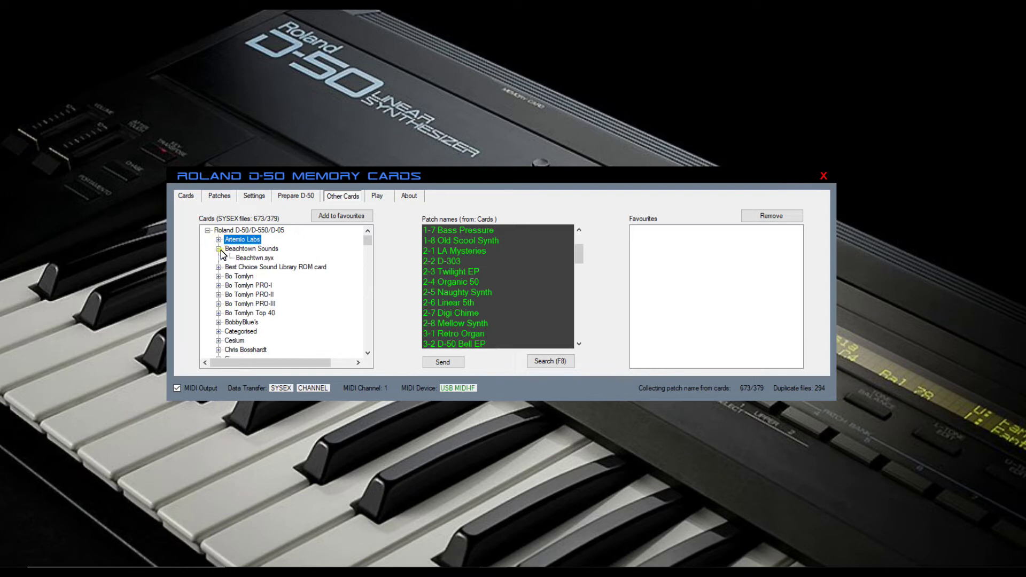
left_click(254, 259)
scroll(483, 264, "down", 17)
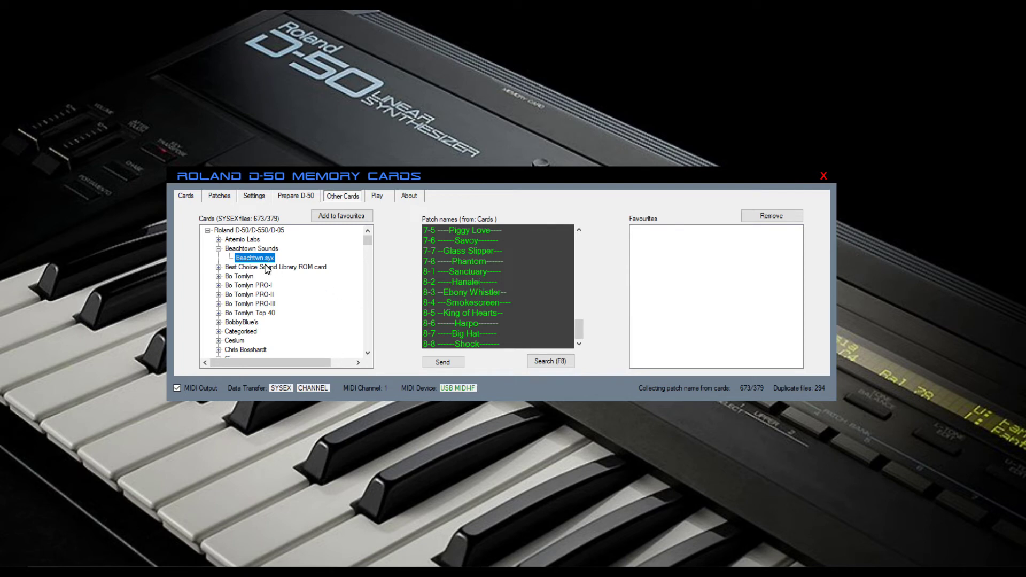
Collapse Beachtown Sounds and select B_choice.syx in the Best Choice Sound Library ROM card folder
left_click(218, 249)
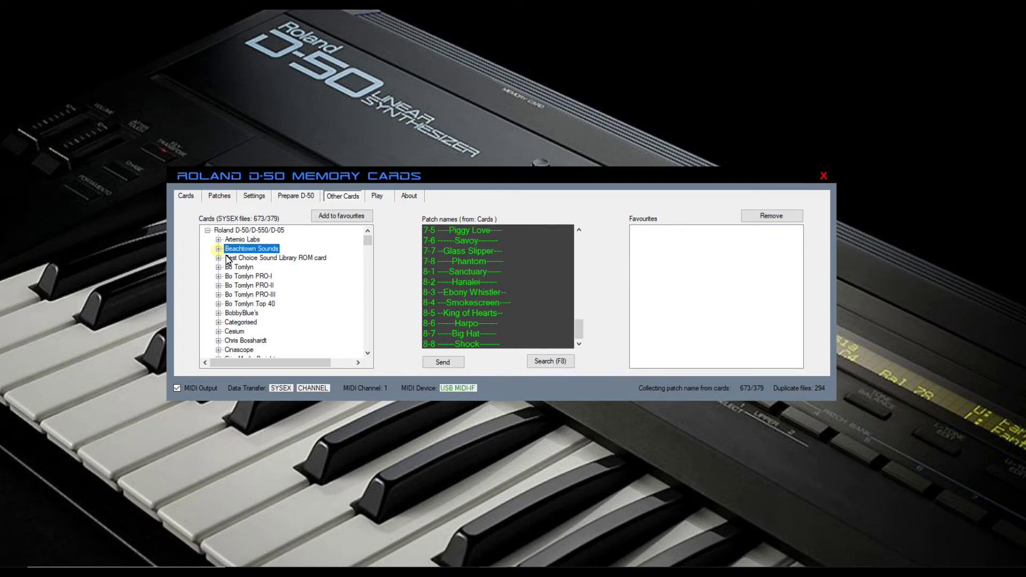
left_click(218, 258)
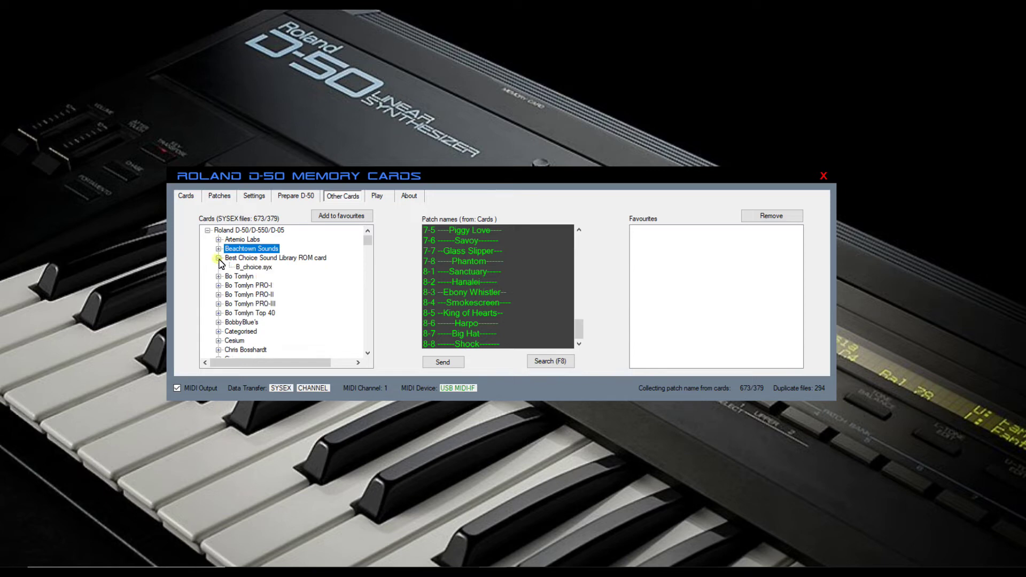
left_click(246, 267)
Select BTomlyn_Pro1.syx in the Bo Tomlyn folder, look over its patch names and send it to the synthesizer
key("Down")
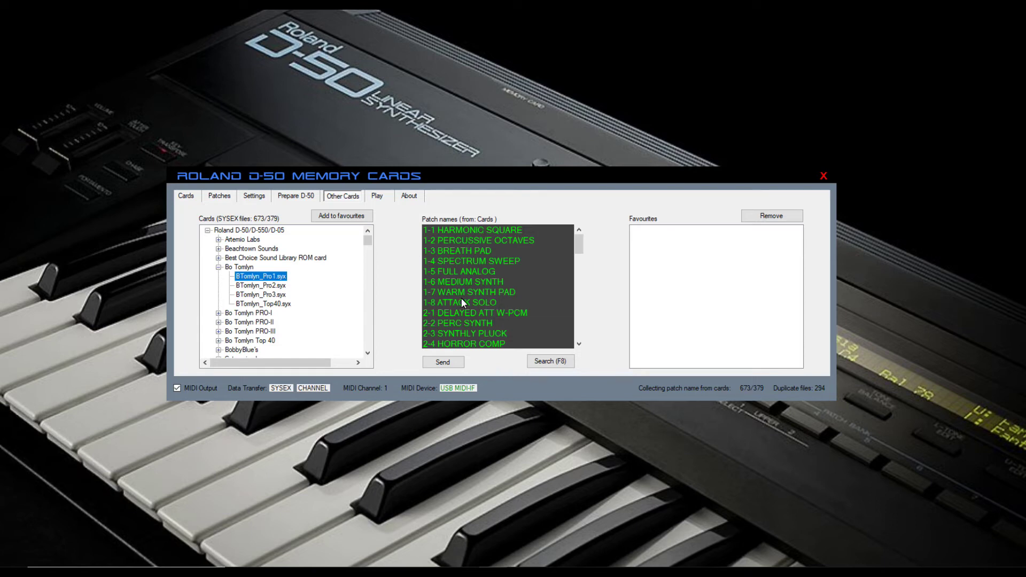
scroll(461, 297, "down", 3)
scroll(461, 297, "up", 3)
scroll(461, 275, "down", 3)
scroll(461, 276, "up", 3)
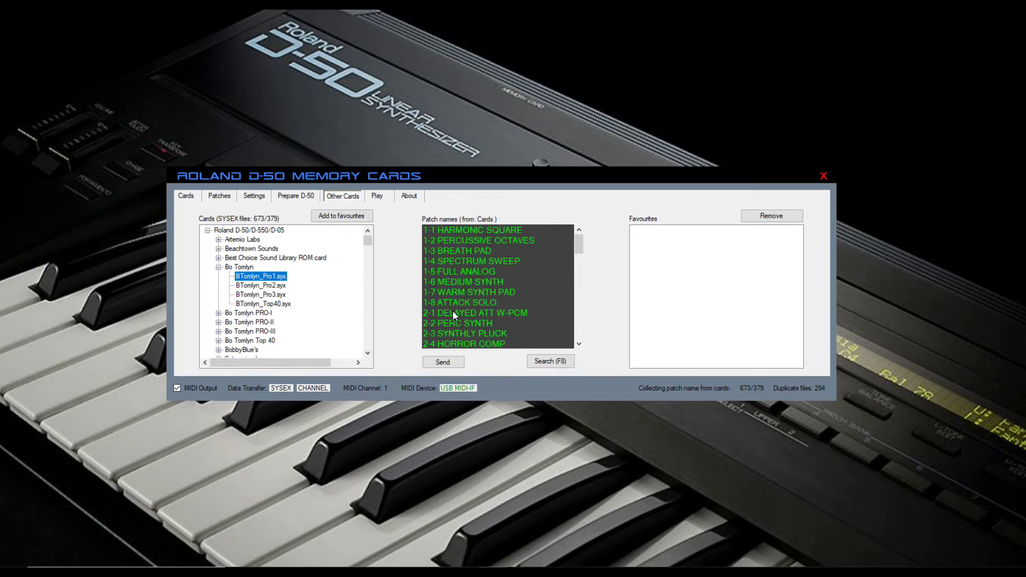
left_click(446, 365)
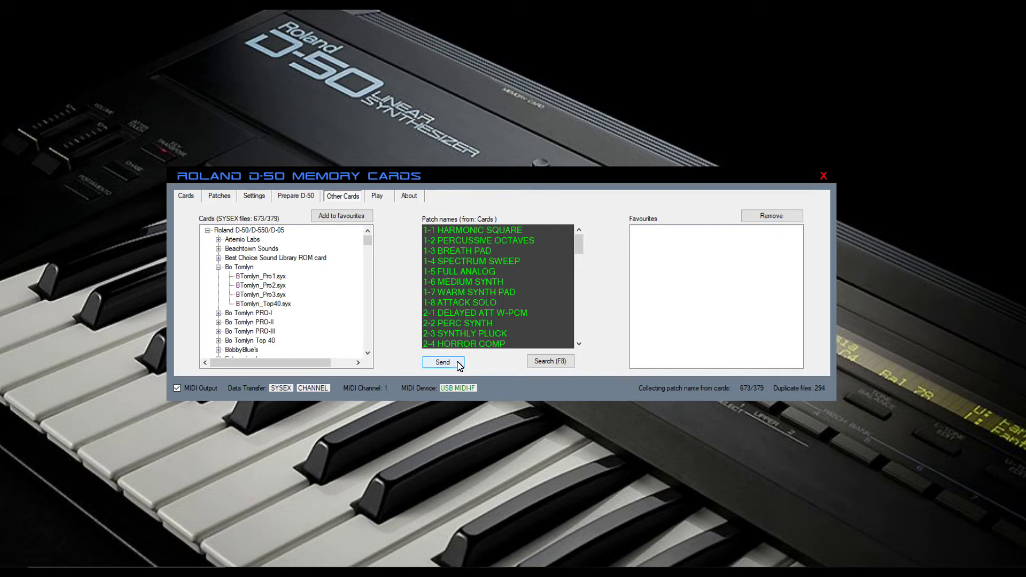
scroll(489, 257, "down", 1)
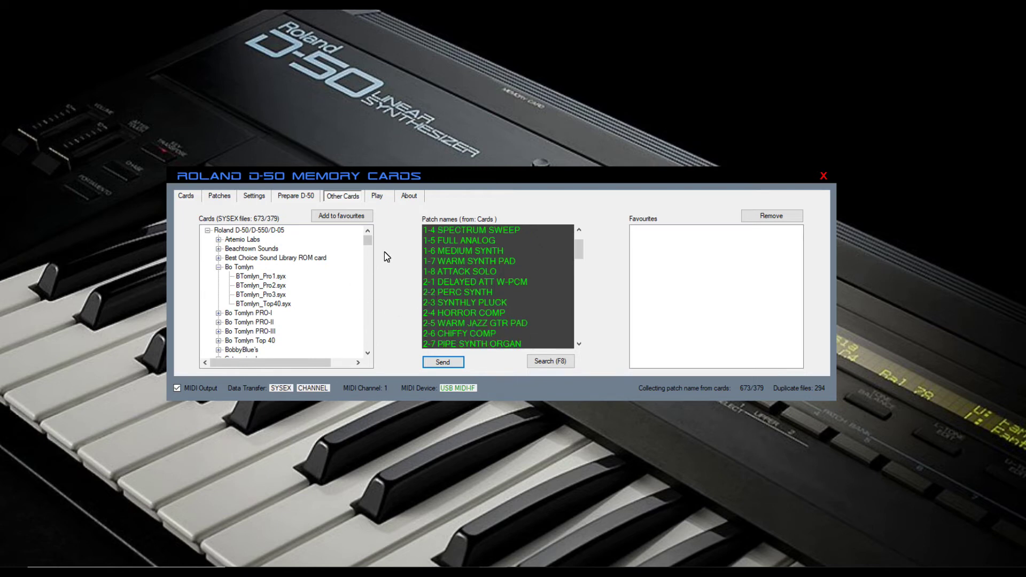
Display the patch names of Bo_Pro2.syx from the Bo Tomlyn PRO-II folder, collapsing the Bo Tomlyn folders again
left_click(218, 268)
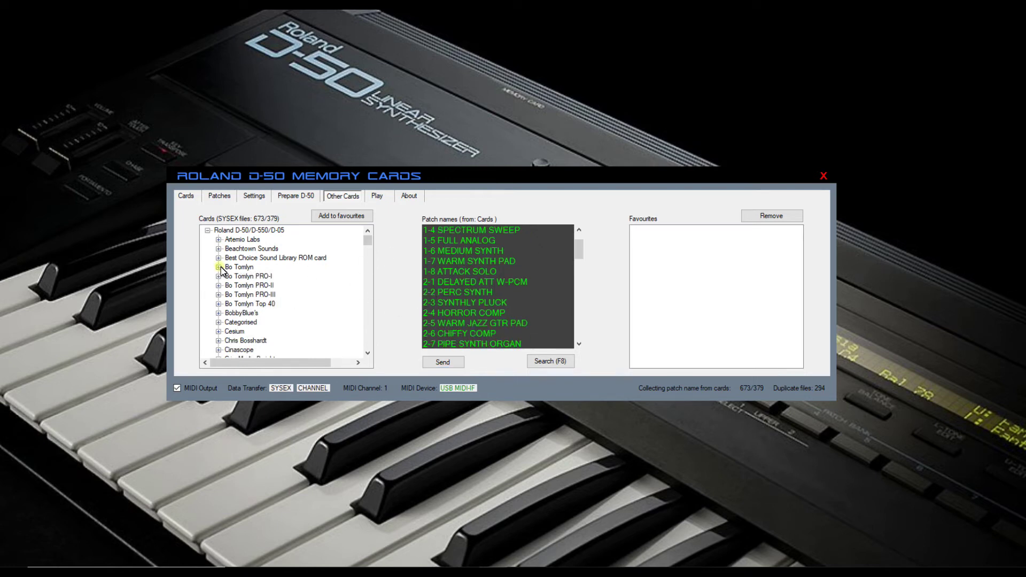
left_click(219, 276)
left_click(218, 276)
left_click(218, 286)
left_click(239, 297)
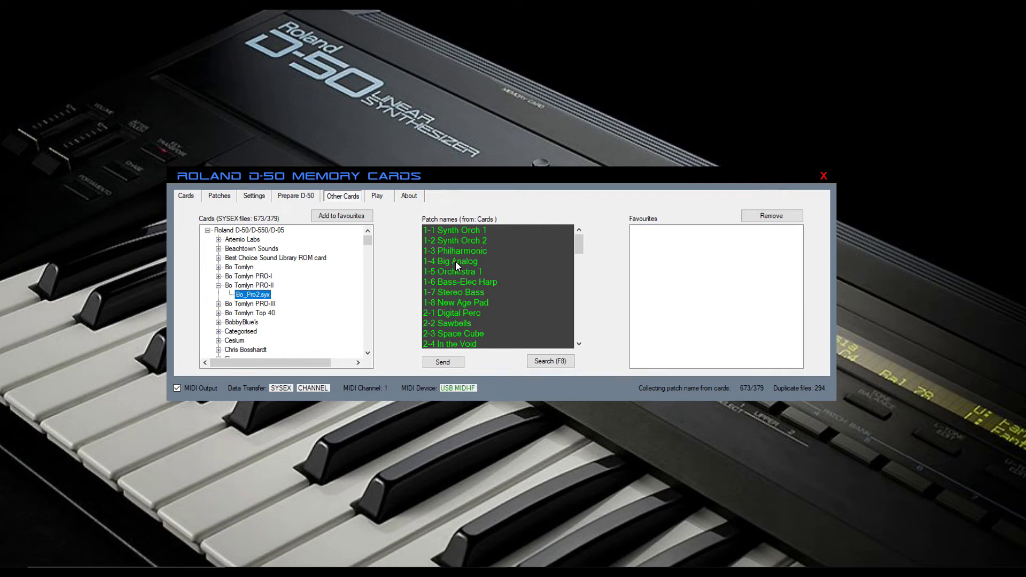
left_click(219, 285)
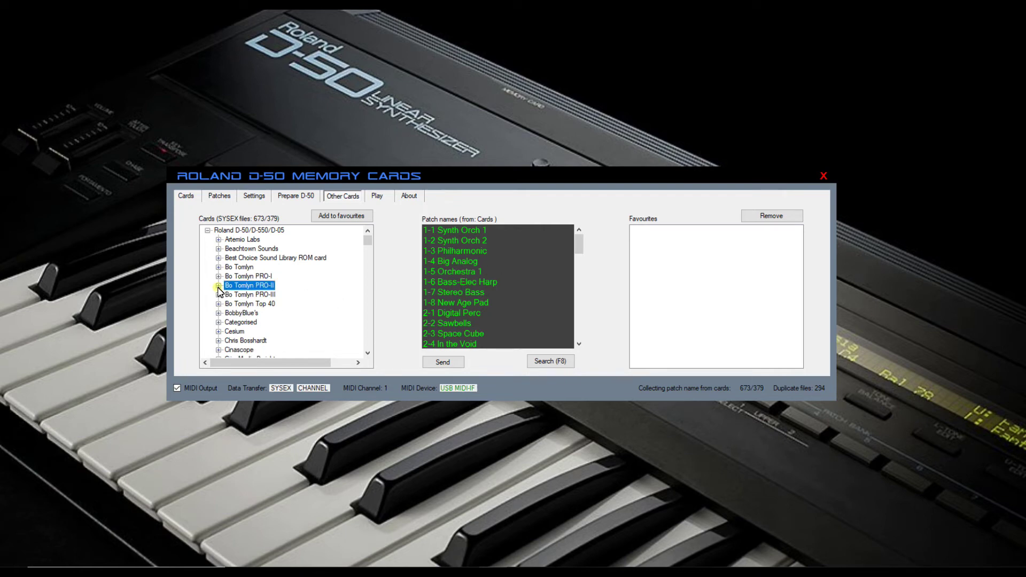
Look through the remaining card folders in the collection and return to the start of the list
scroll(222, 299, "down", 20)
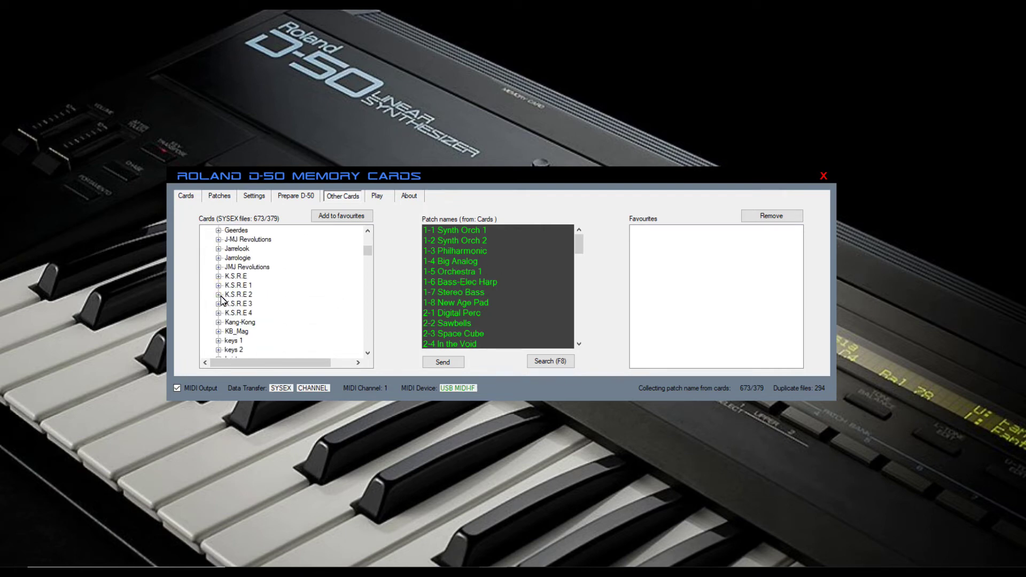
scroll(220, 296, "down", 10)
scroll(230, 299, "up", 20)
scroll(243, 303, "up", 3)
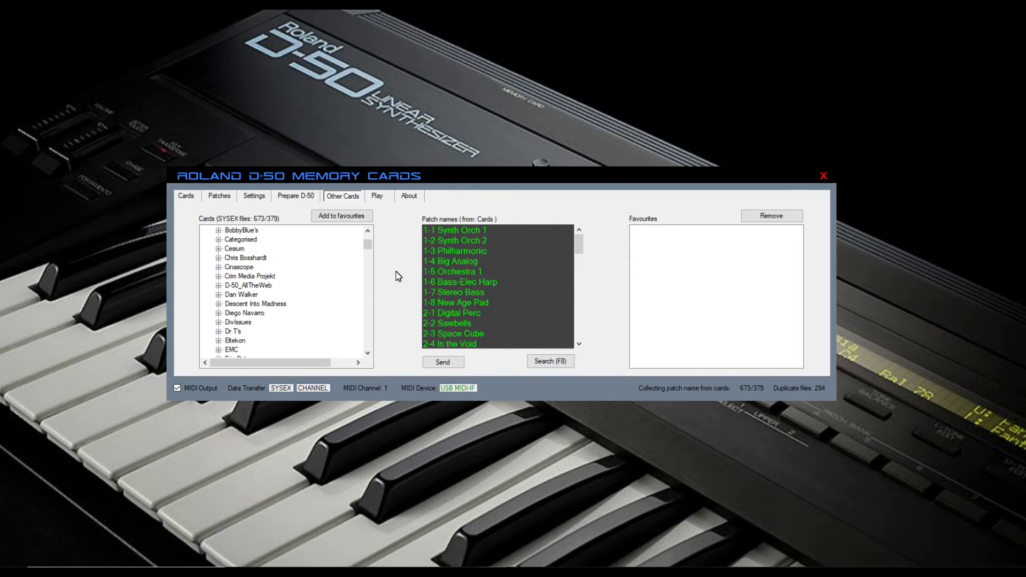
scroll(302, 308, "up", 3)
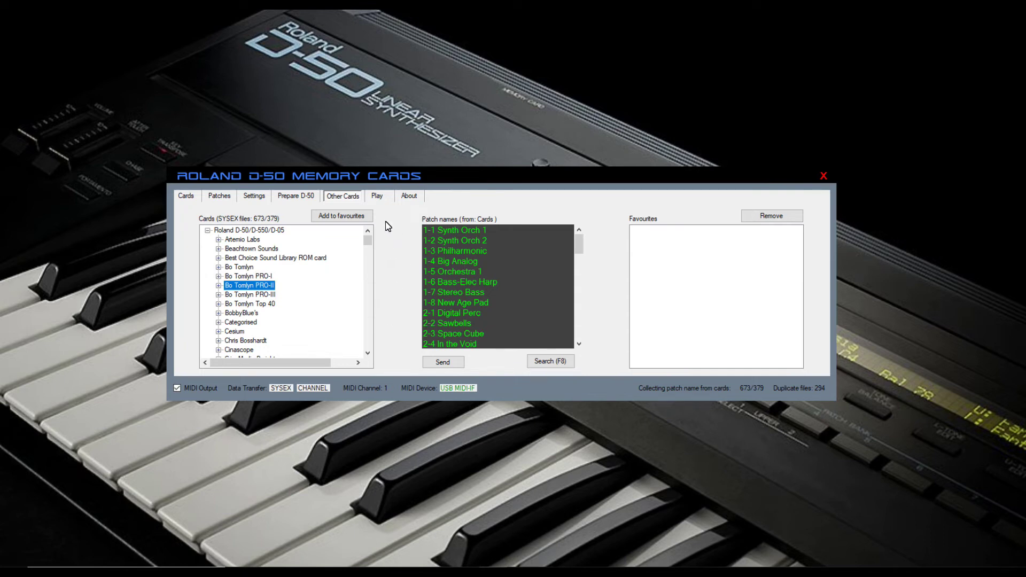
View the built-in memory cards and the D-50 preparation instructions, and return to the other cards
left_click(187, 196)
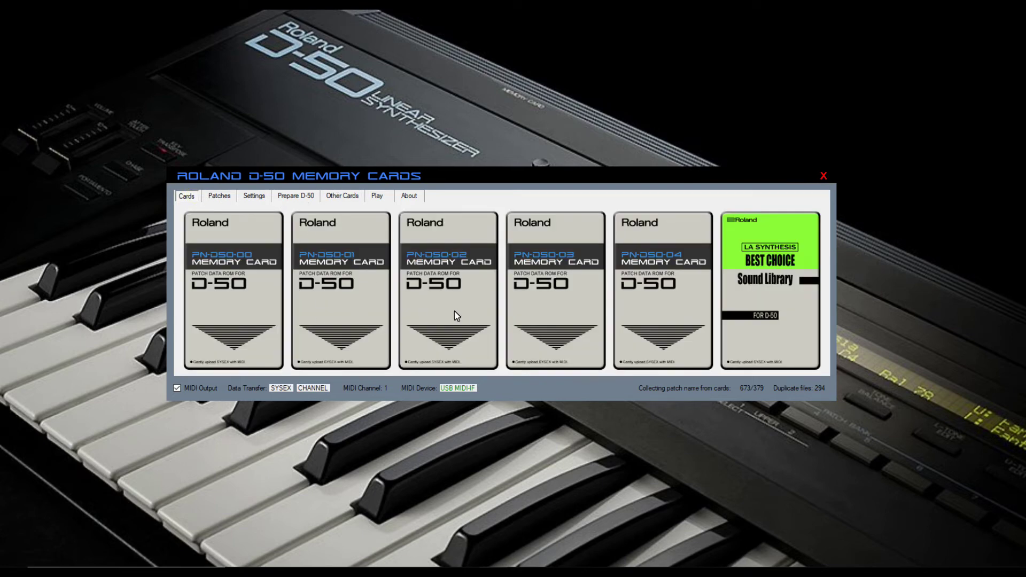
left_click(300, 202)
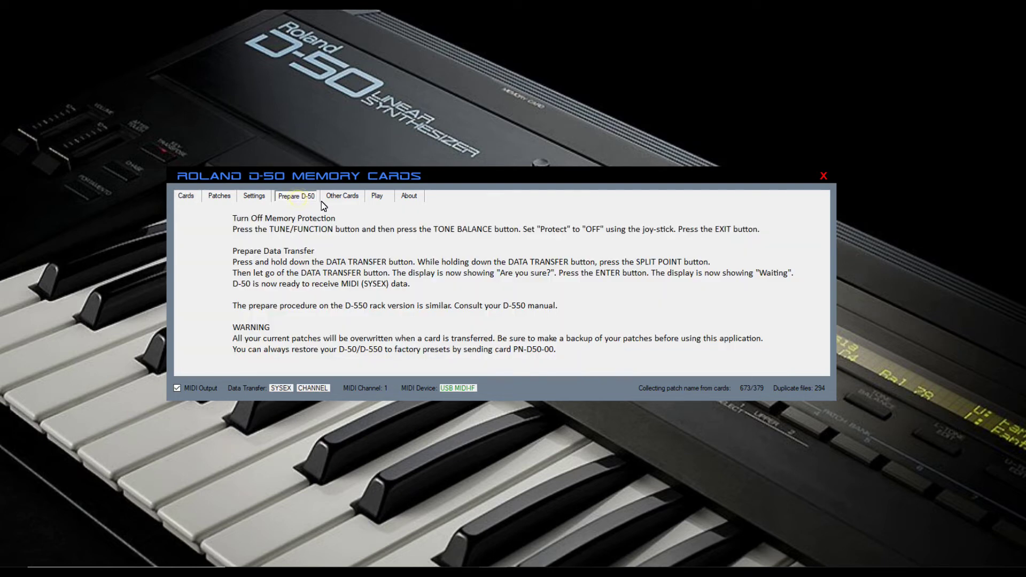
left_click(337, 200)
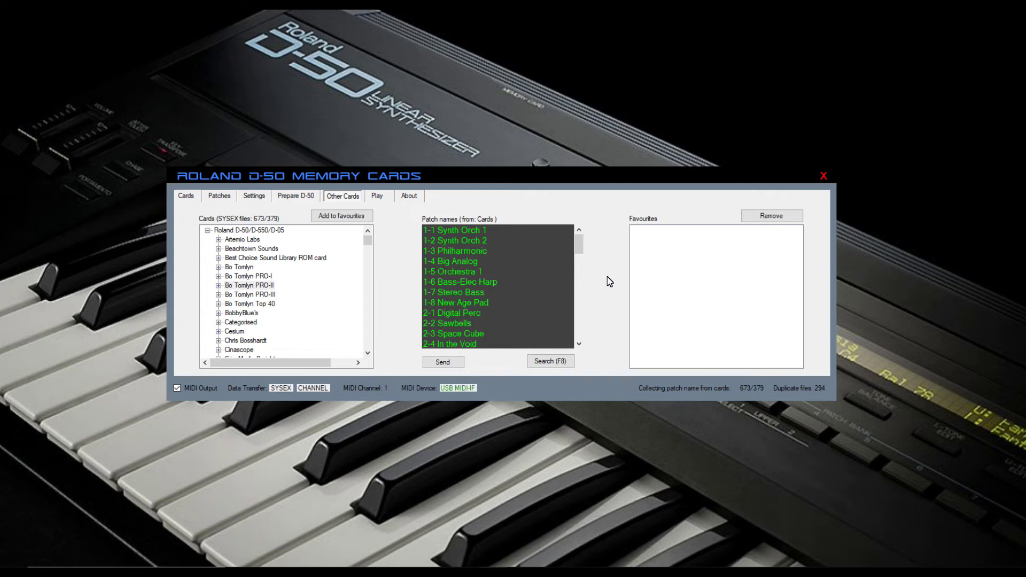
Open the patch name search clear of the patch list, select the Bo Tomlyn folder and look through the card collection
left_click(545, 362)
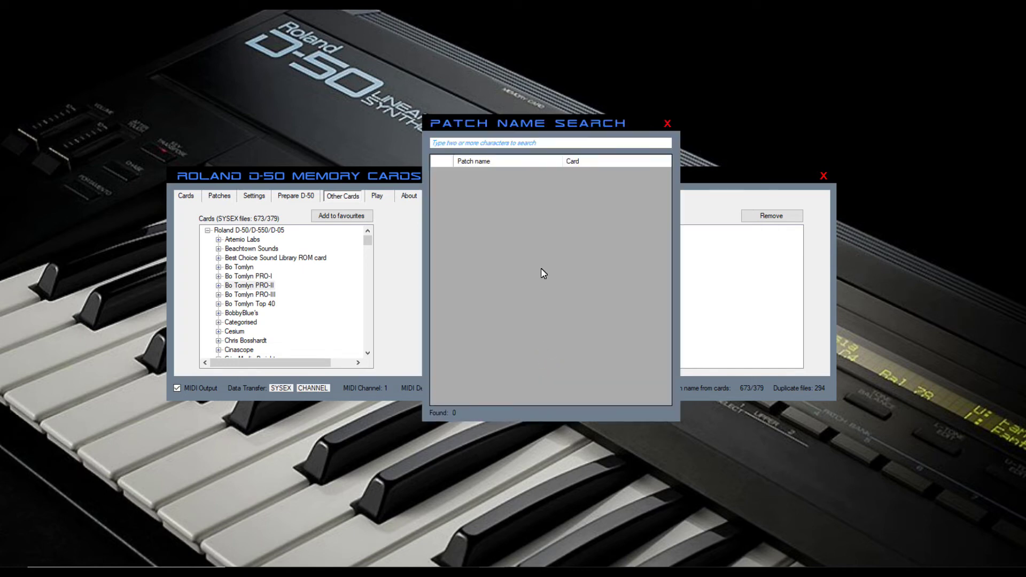
left_click_drag(537, 131, 697, 120)
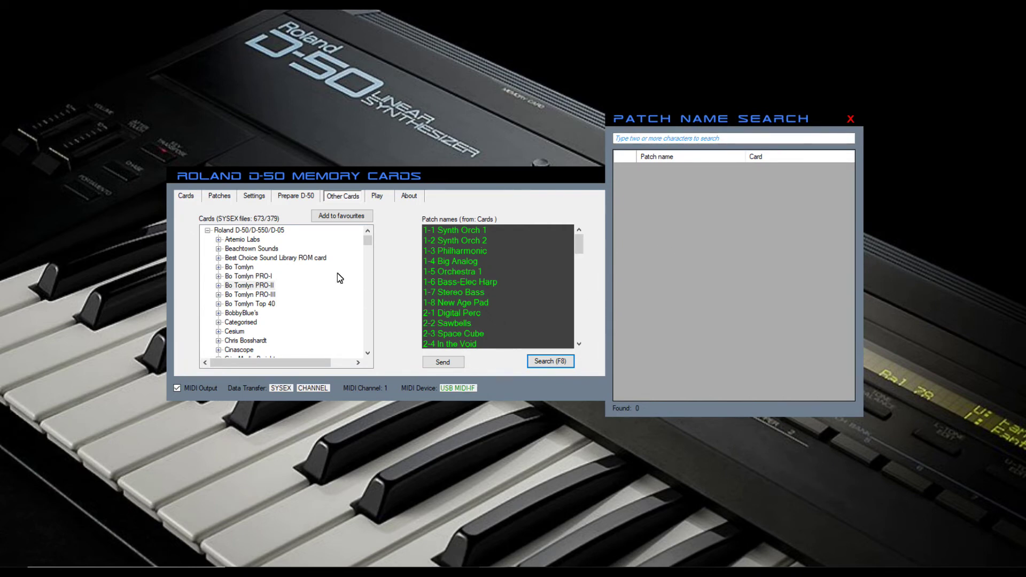
left_click(234, 267)
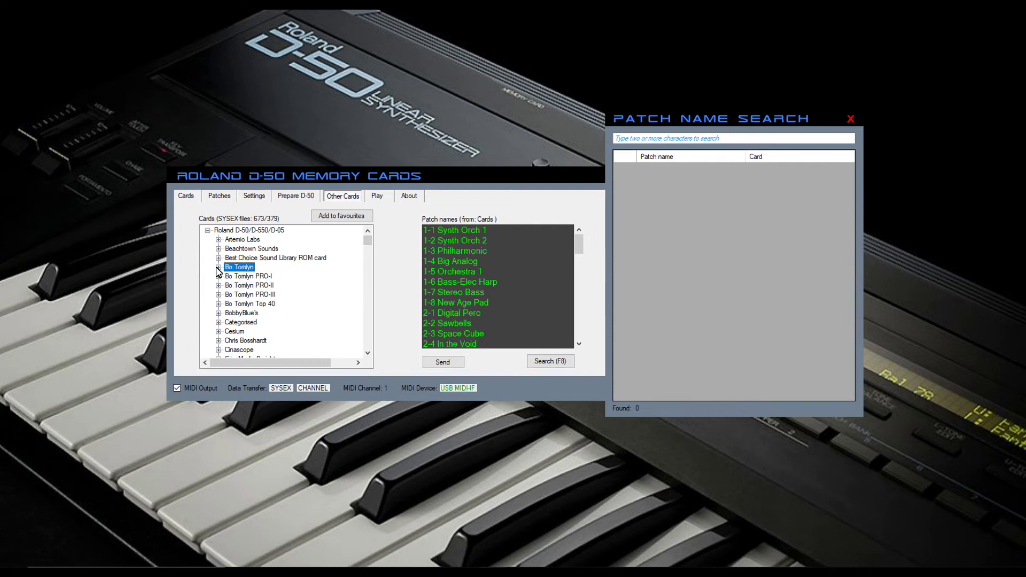
scroll(263, 284, "down", 15)
scroll(263, 283, "down", 18)
scroll(263, 284, "up", 14)
scroll(263, 283, "up", 10)
Arrange the main window and the patch name search window side by side
left_click_drag(730, 116, 856, 156)
left_click(502, 177)
left_click_drag(501, 178, 355, 160)
left_click_drag(767, 154, 711, 134)
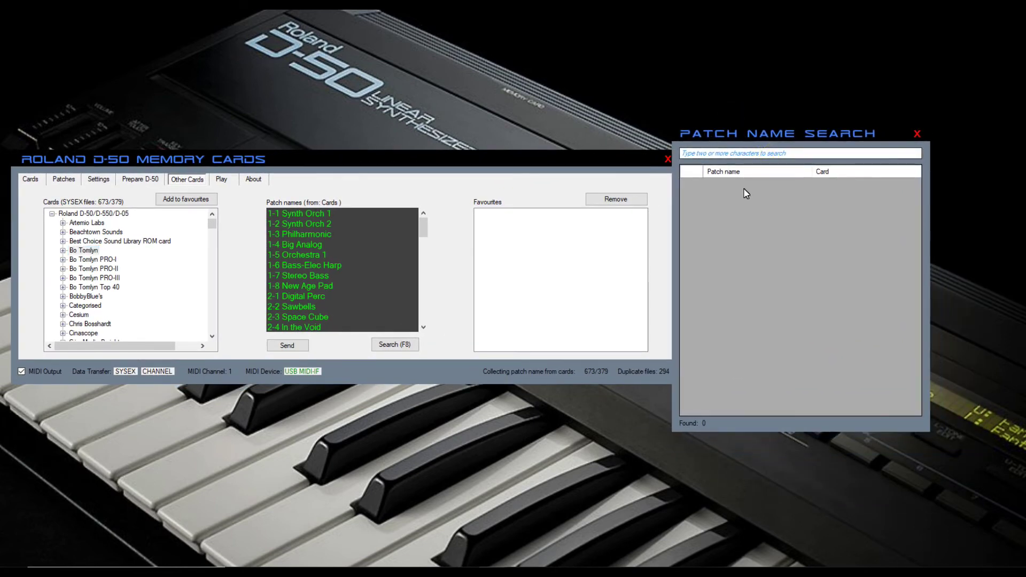
Search the patch names of all cards for "piano"
left_click(728, 153)
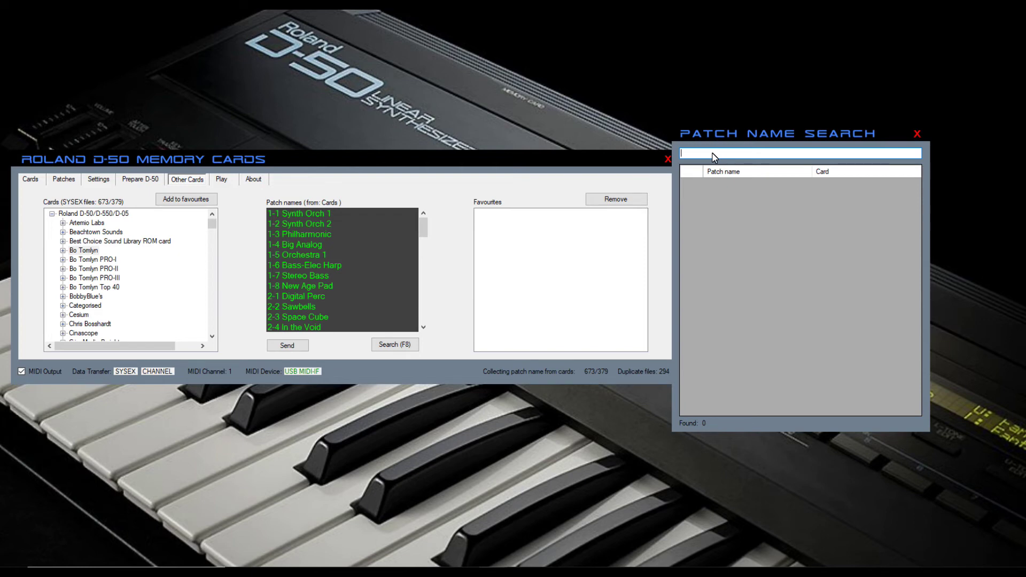
type("piano")
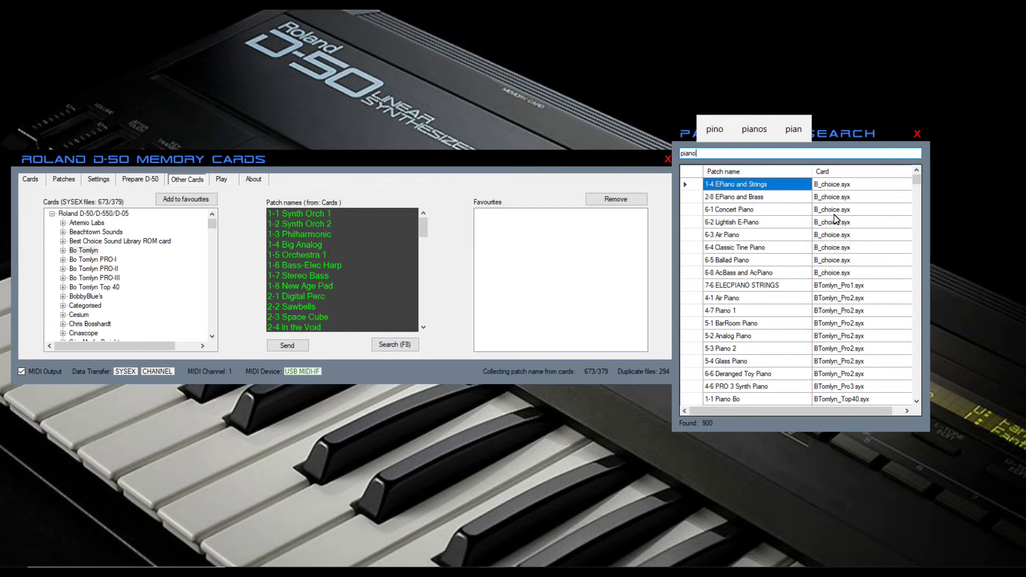
scroll(847, 310, "down", 1)
scroll(849, 314, "up", 1)
scroll(87, 264, "down", 2)
Look through the card collection down to the last SYSEX files while keeping the piano search open
scroll(87, 264, "down", 9)
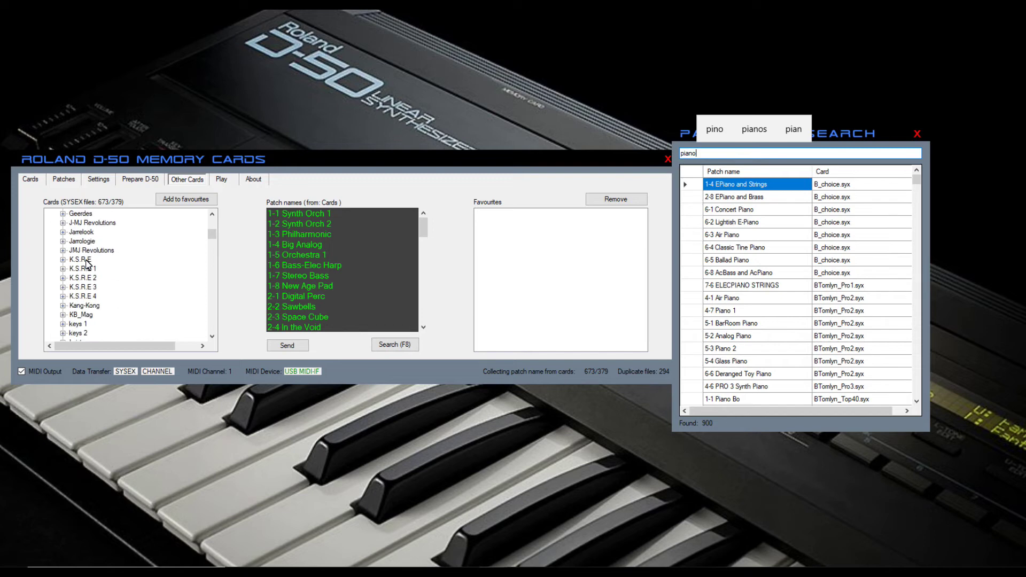
scroll(87, 264, "down", 10)
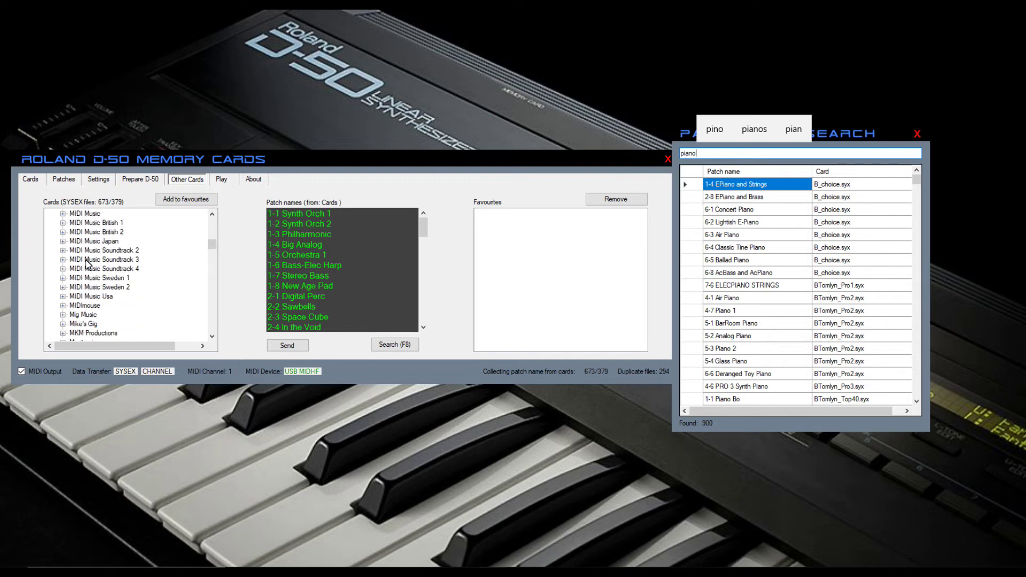
scroll(87, 264, "down", 10)
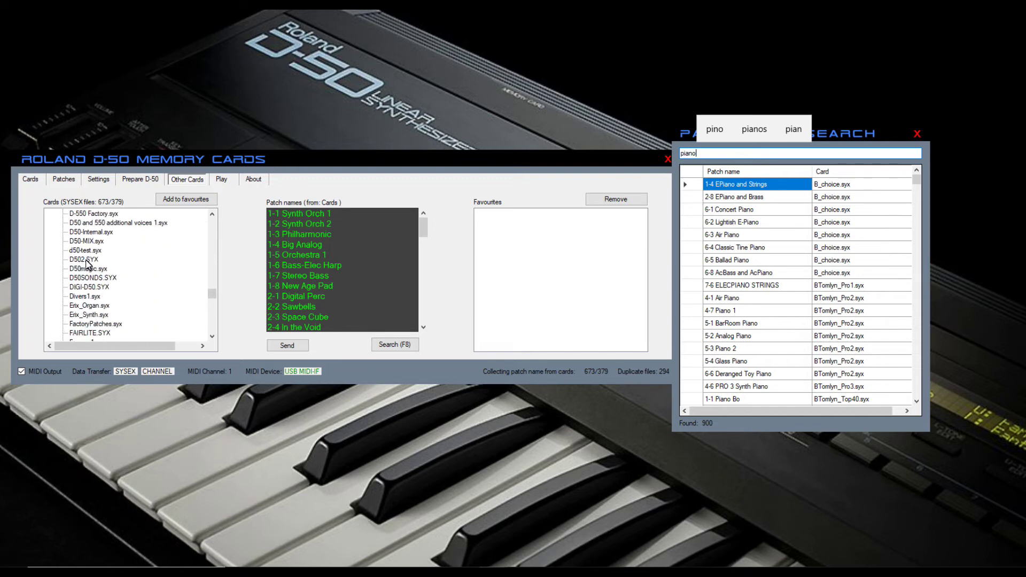
scroll(87, 264, "down", 5)
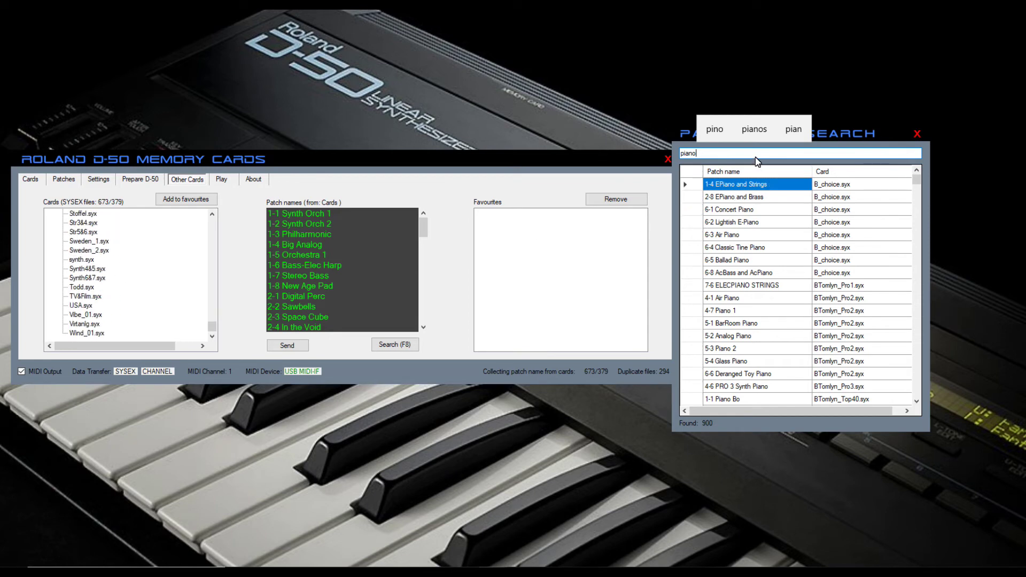
mouse_move(825, 140)
left_mouse_down()
mouse_move(858, 142)
mouse_move(826, 143)
left_mouse_up()
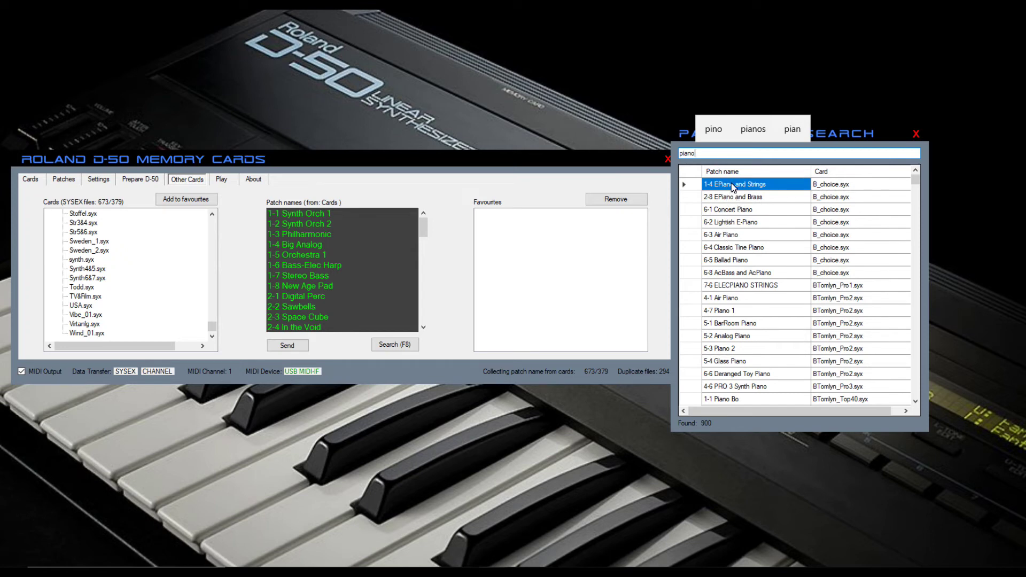
Display the patches of B_choice.syx from its EPiano and Strings search result and look through them to the last bank
left_click(831, 186)
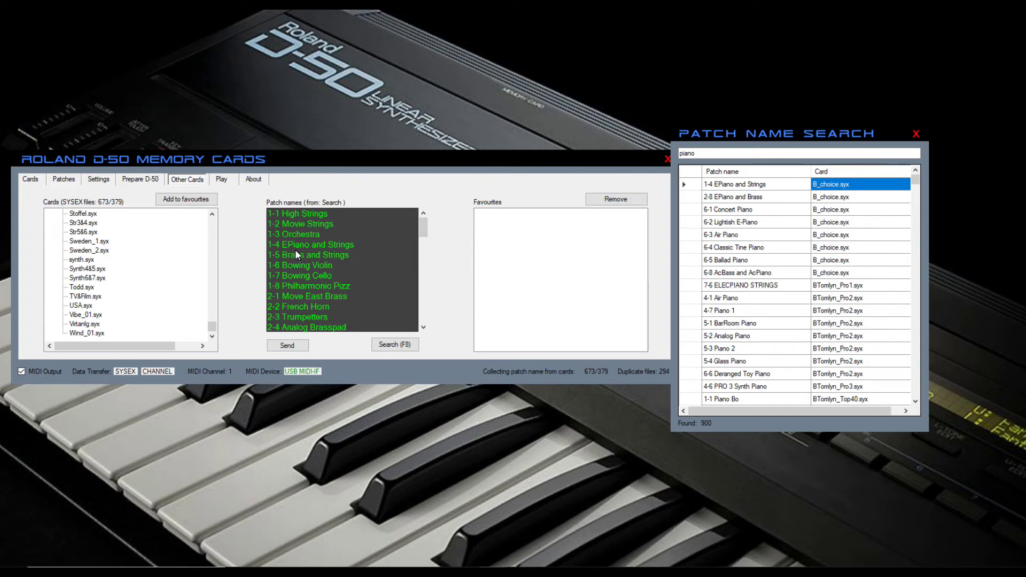
scroll(306, 248, "down", 3)
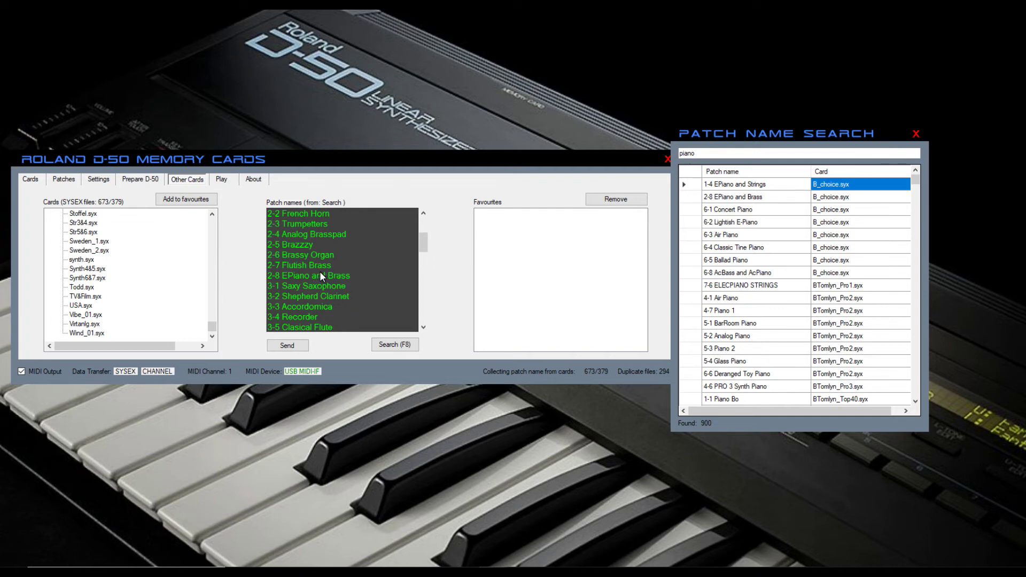
scroll(318, 275, "down", 1)
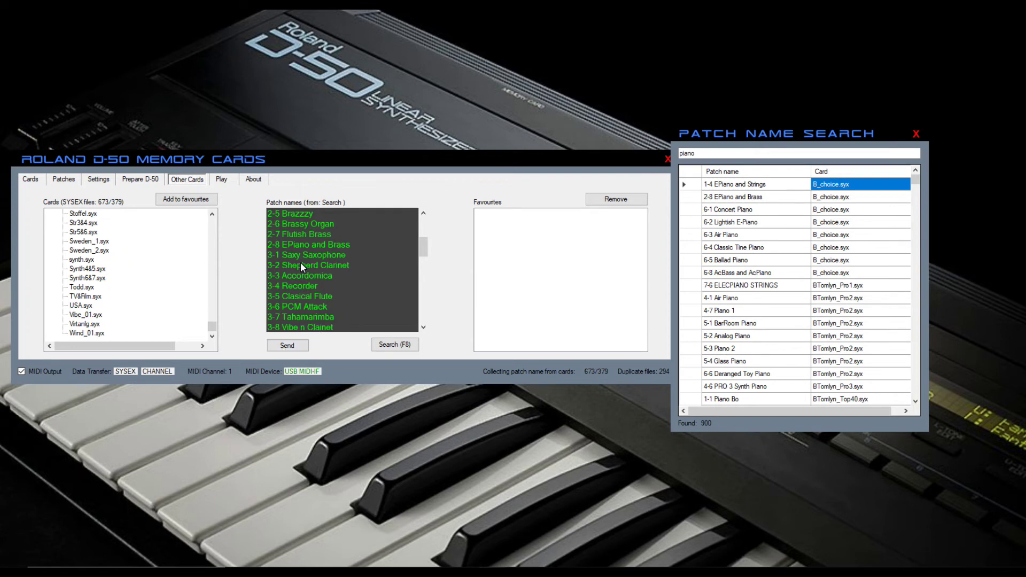
scroll(301, 262, "down", 13)
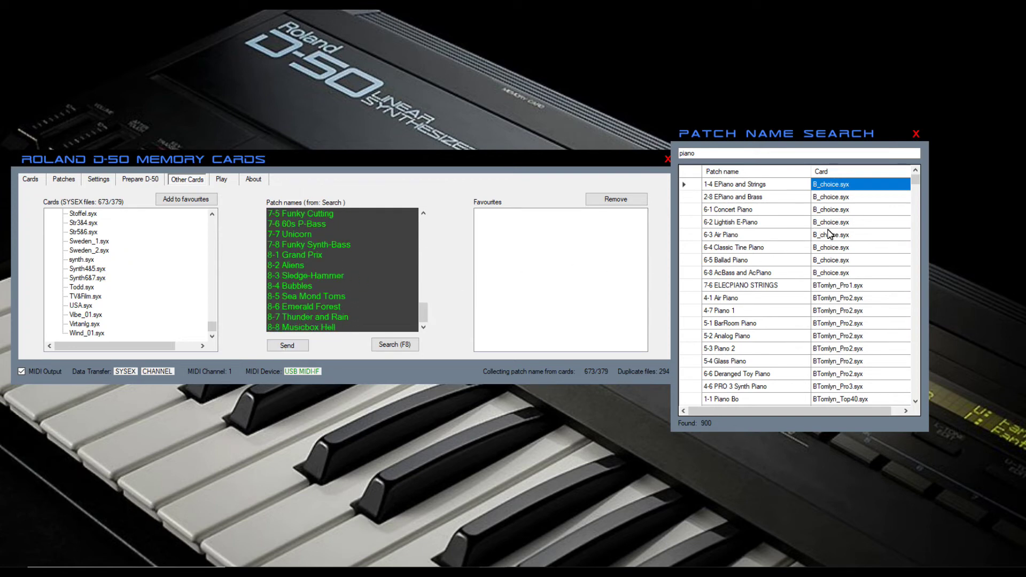
Display the patches of BTomlyn_Pro1.syx and BTomlyn_Pro2.syx from the piano results and look through further matches
left_click(834, 285)
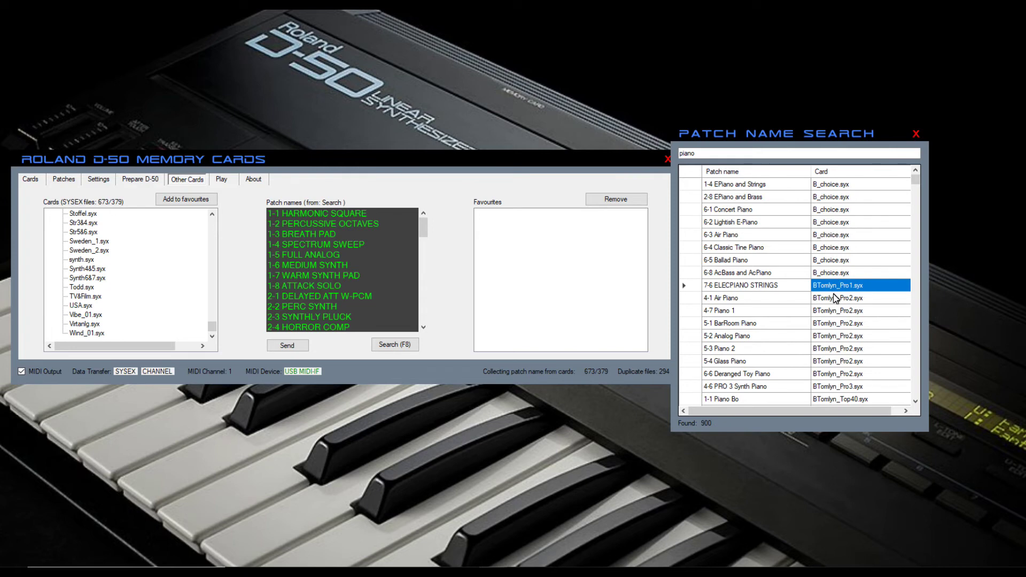
left_click(833, 298)
left_click(831, 313)
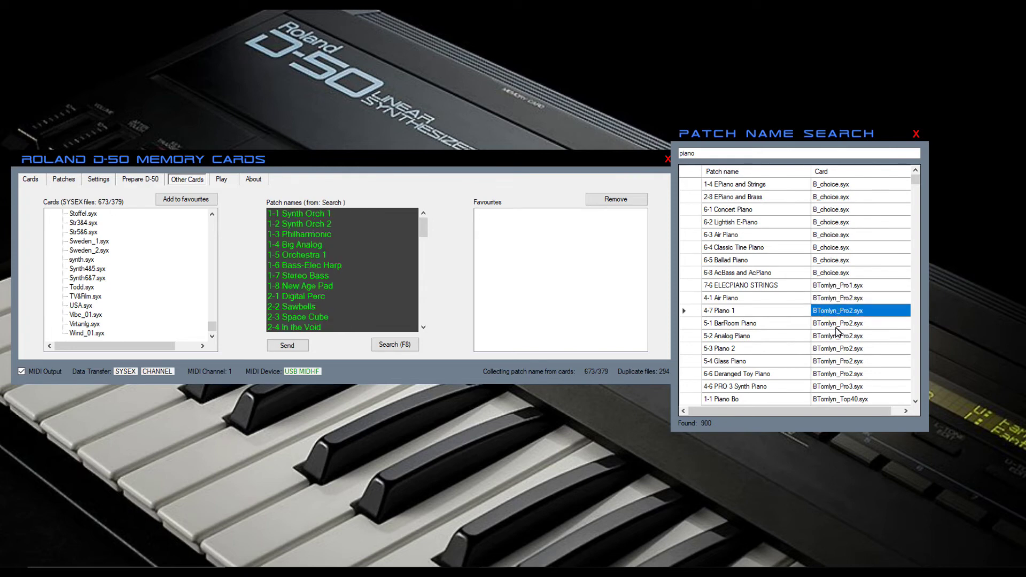
left_click(832, 323)
left_click(831, 348)
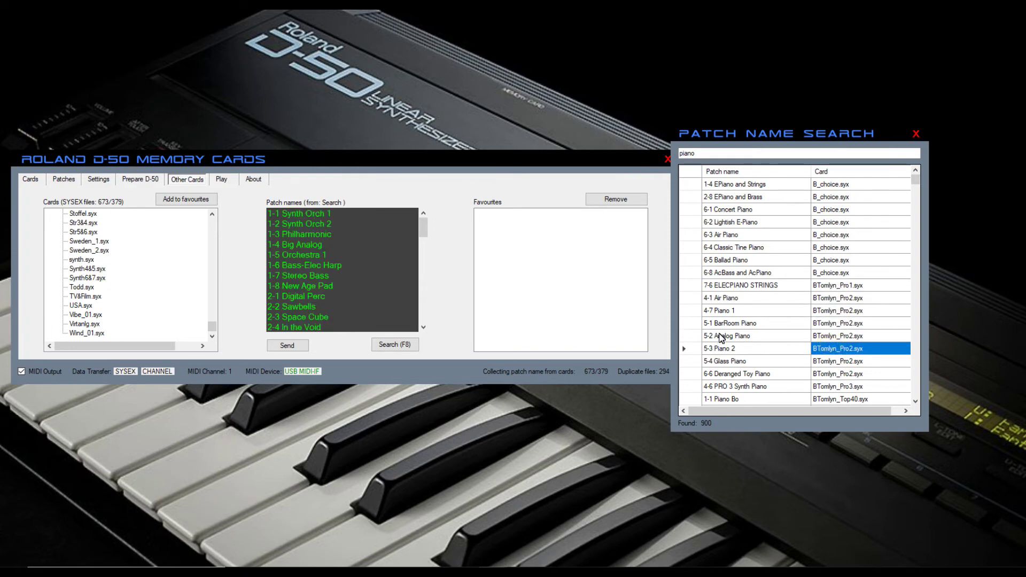
scroll(722, 336, "down", 6)
scroll(722, 336, "down", 10)
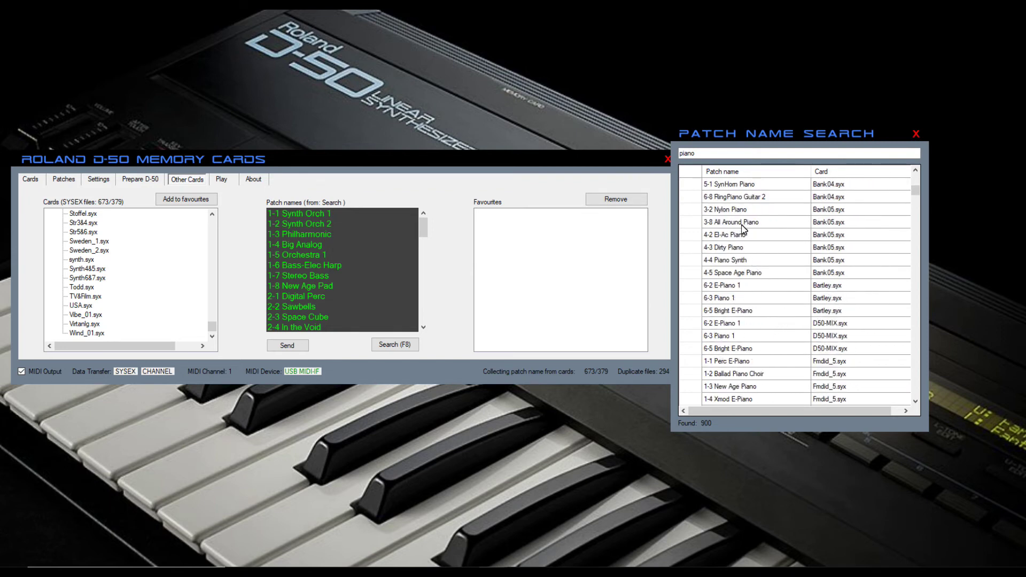
Search the patch names for "guitar" and look through the matching patches and their cards
double_click(702, 155)
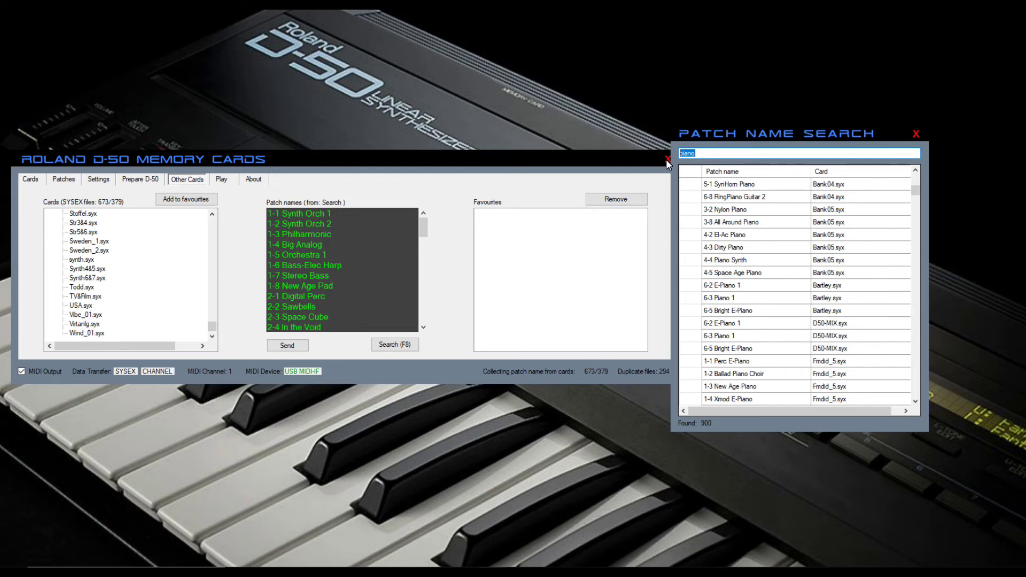
type("guitar")
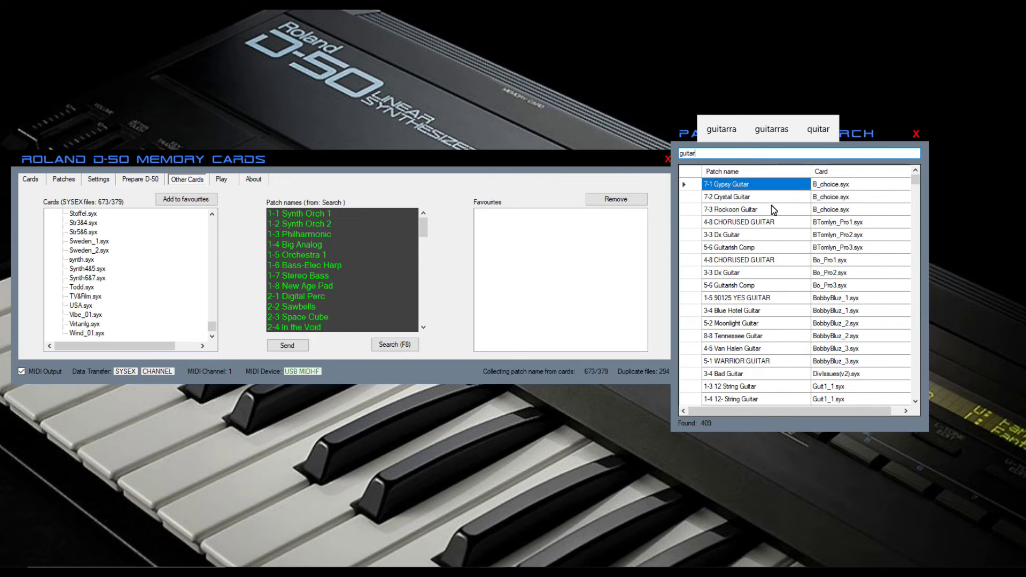
scroll(825, 216, "down", 5)
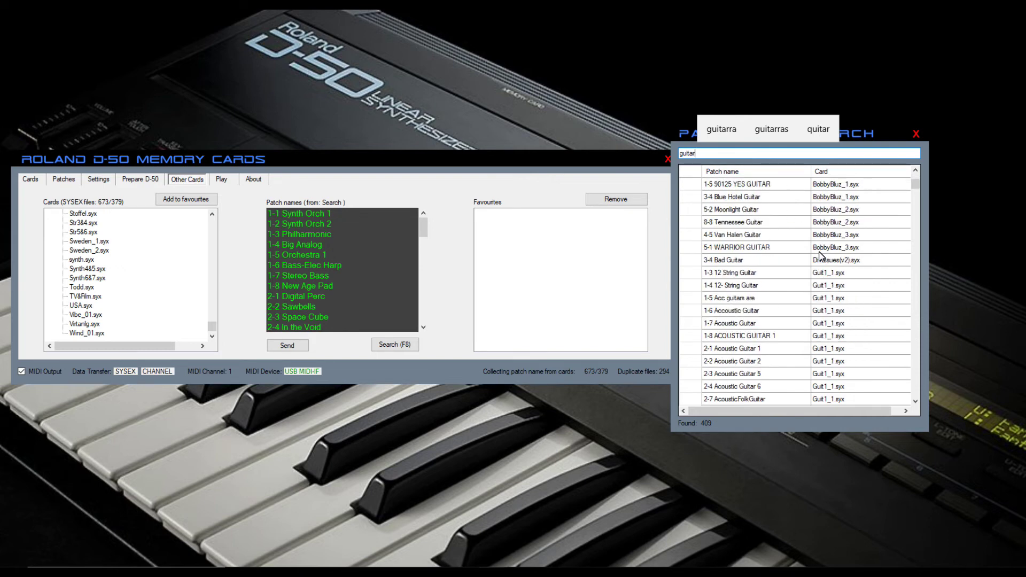
scroll(821, 256, "down", 5)
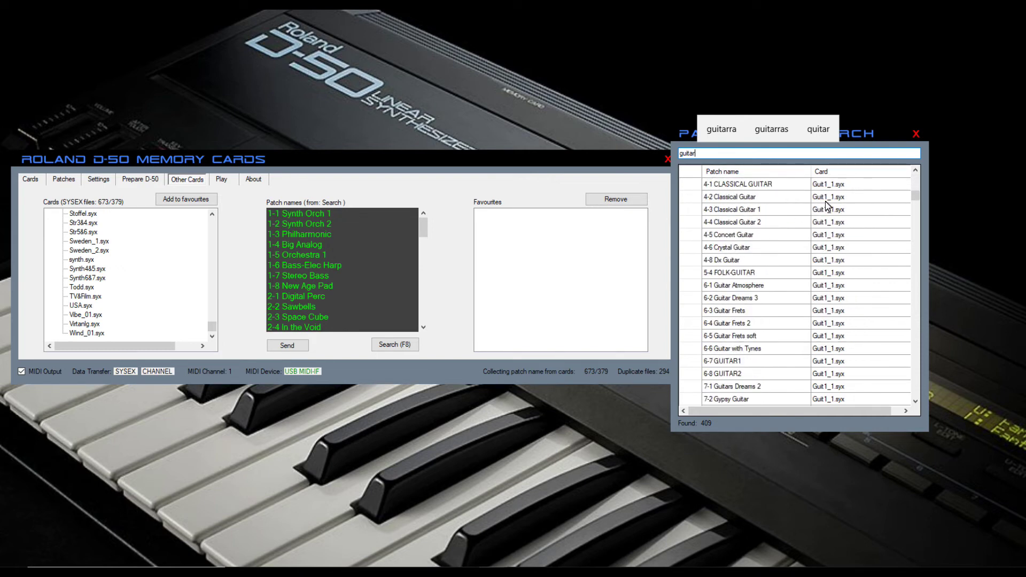
scroll(800, 357, "up", 1)
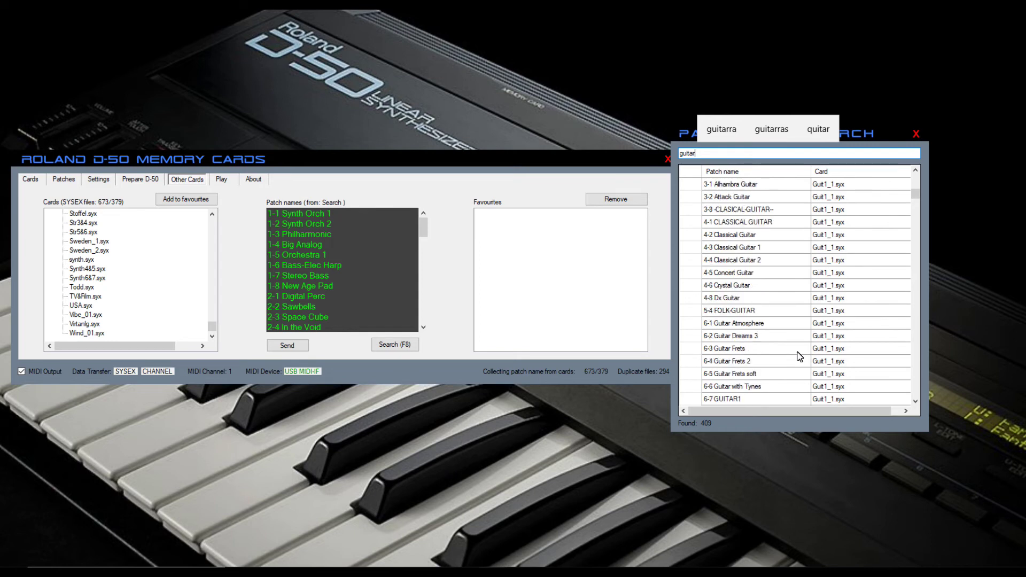
scroll(740, 237, "up", 5)
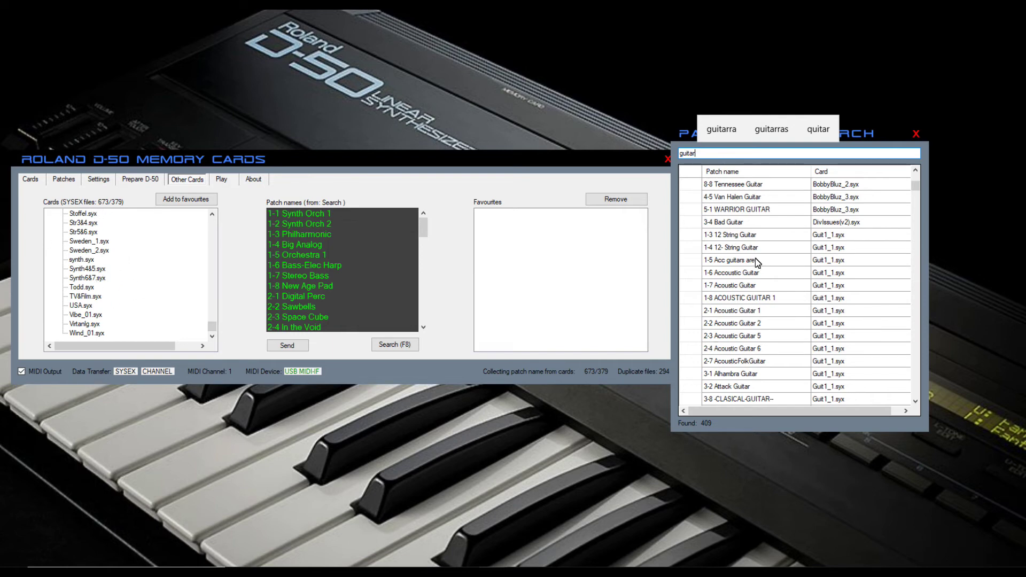
scroll(730, 301, "down", 4)
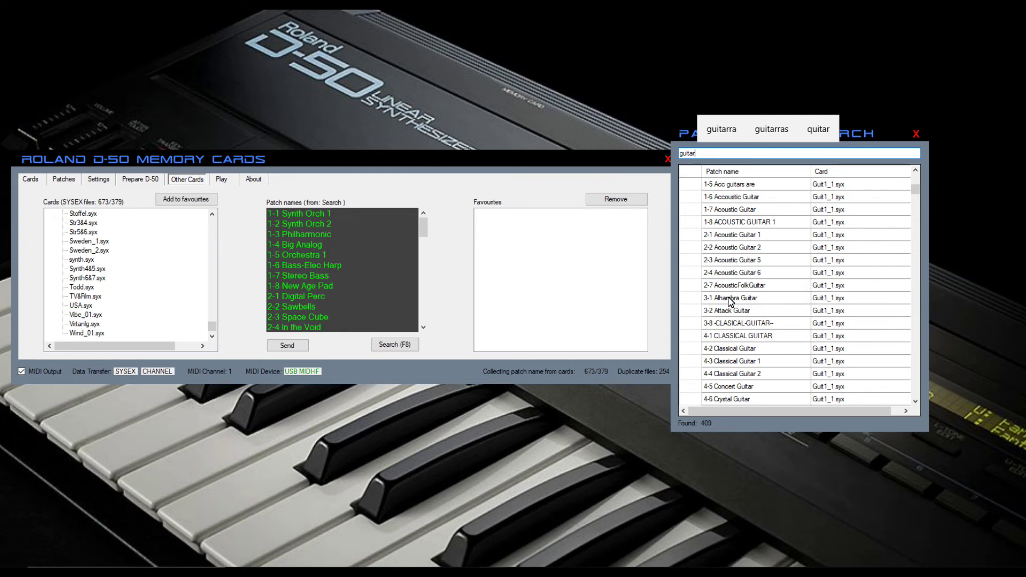
scroll(730, 301, "down", 4)
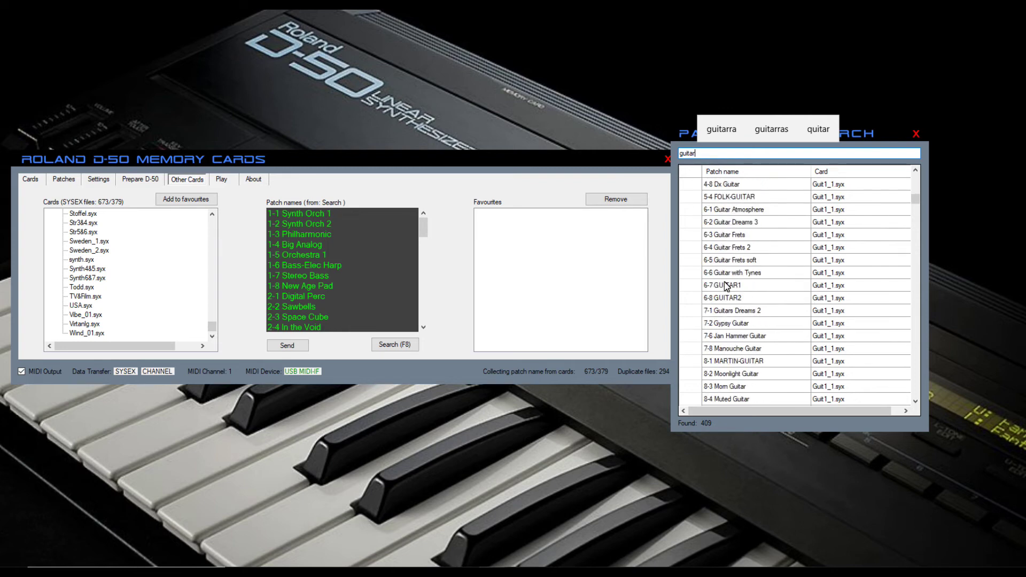
scroll(726, 279, "down", 6)
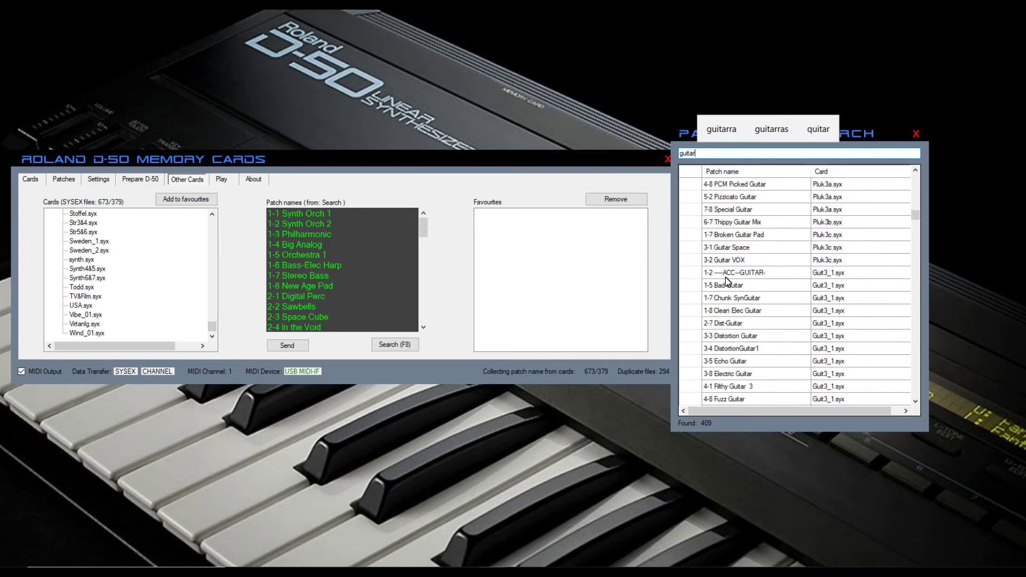
Display the patch names of several guitar cards from the results, from Guit3_1.syx through to Guit2_2.syx
left_click(823, 312)
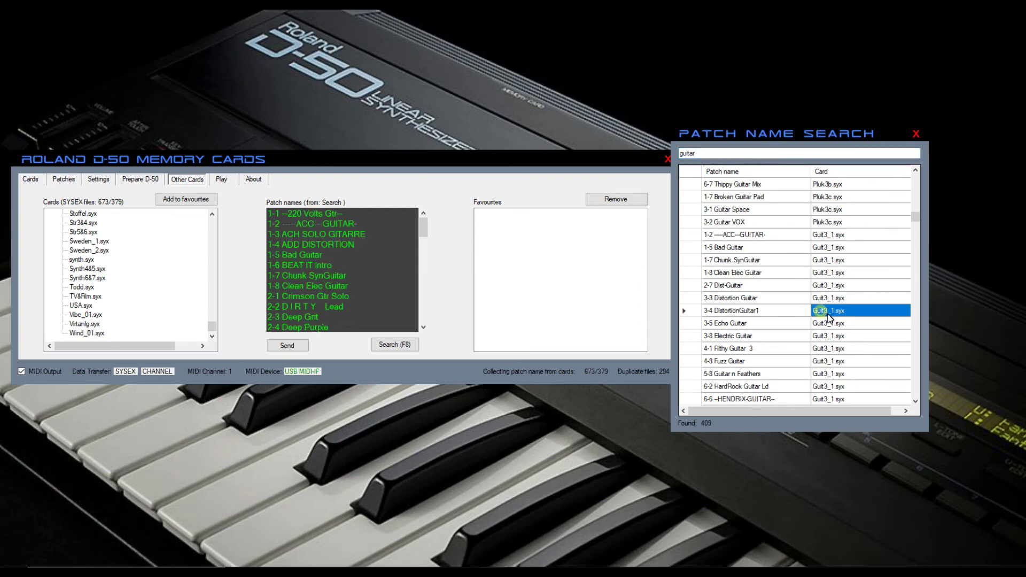
scroll(842, 315, "down", 7)
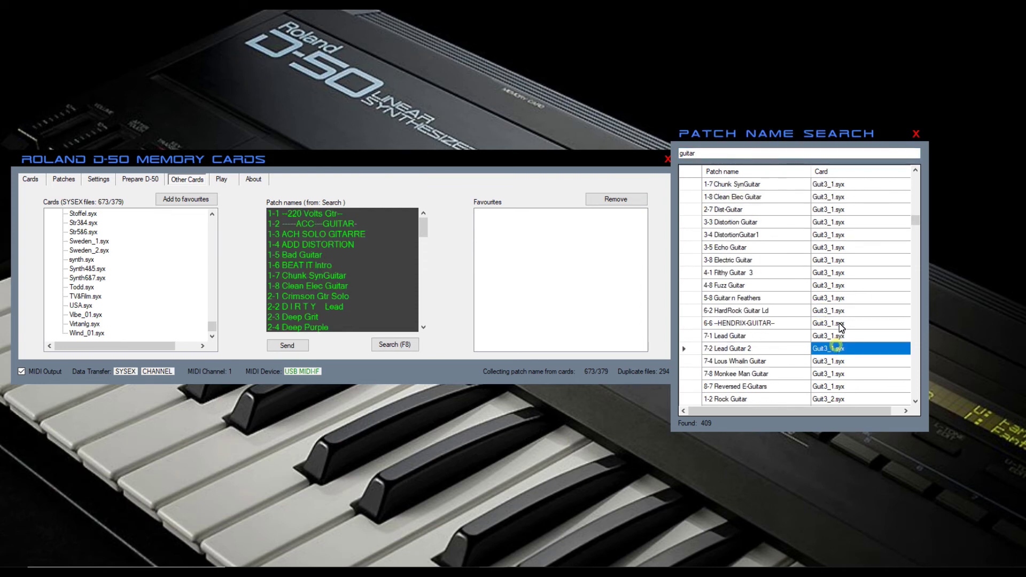
scroll(839, 325, "down", 2)
left_click(838, 336)
left_click(839, 382)
scroll(839, 382, "down", 2)
scroll(839, 383, "down", 1)
left_click(834, 352)
scroll(836, 354, "down", 6)
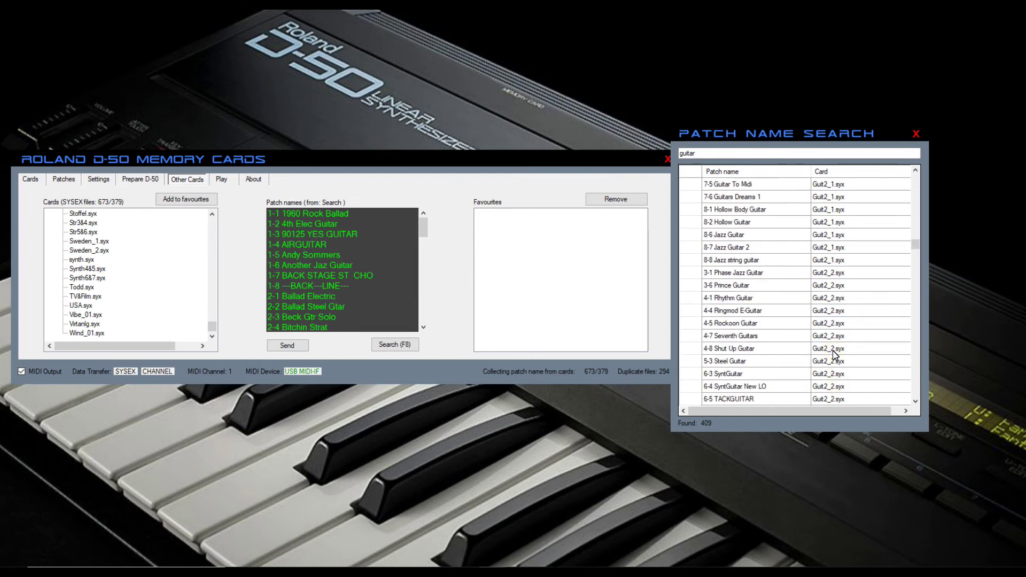
left_click(834, 353)
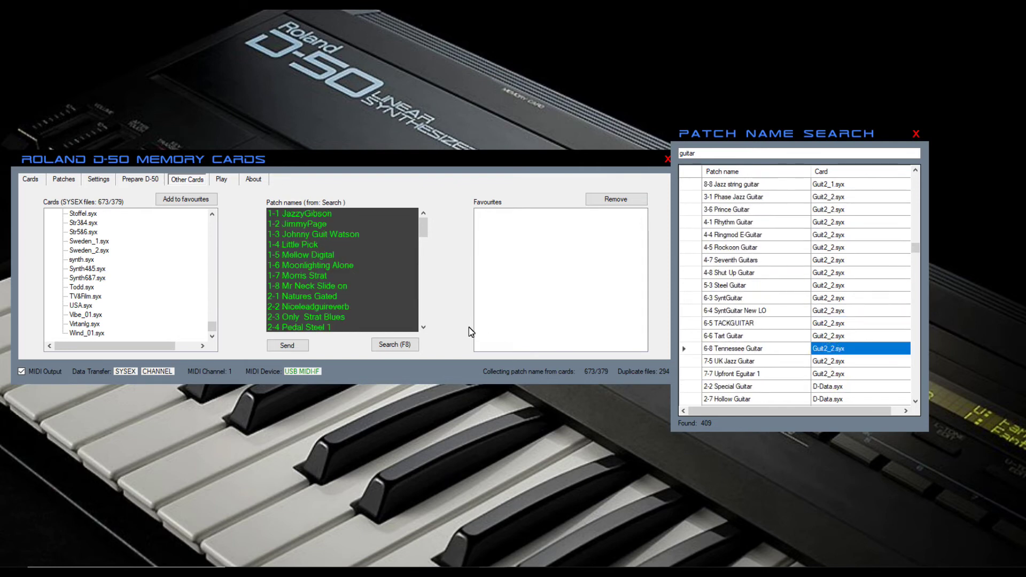
Select the Guit2_2.syx card of 6-8 Tennessee Guitar in the search results and send it to the D-50
left_click(289, 345)
left_click(298, 347)
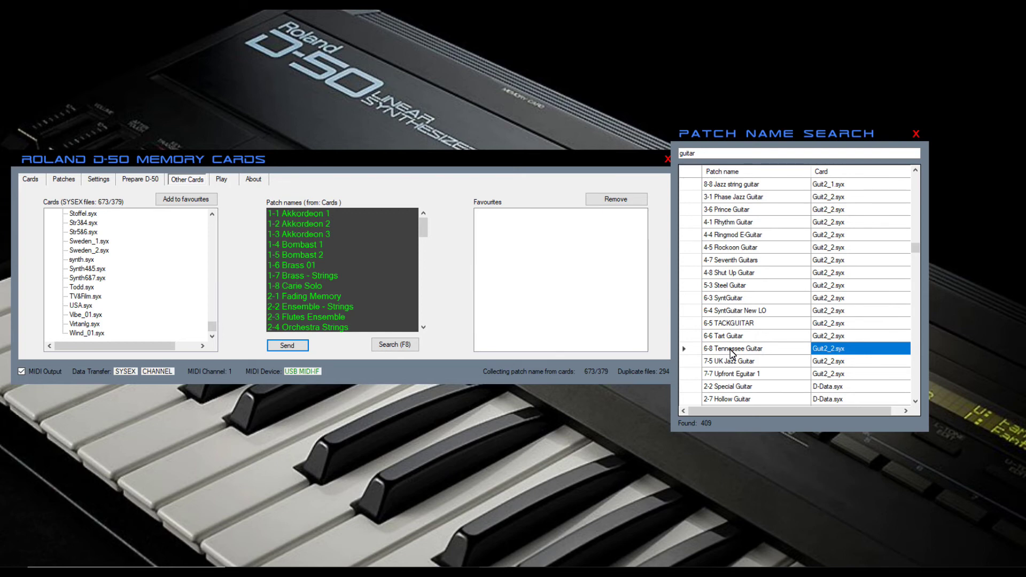
left_click(289, 347)
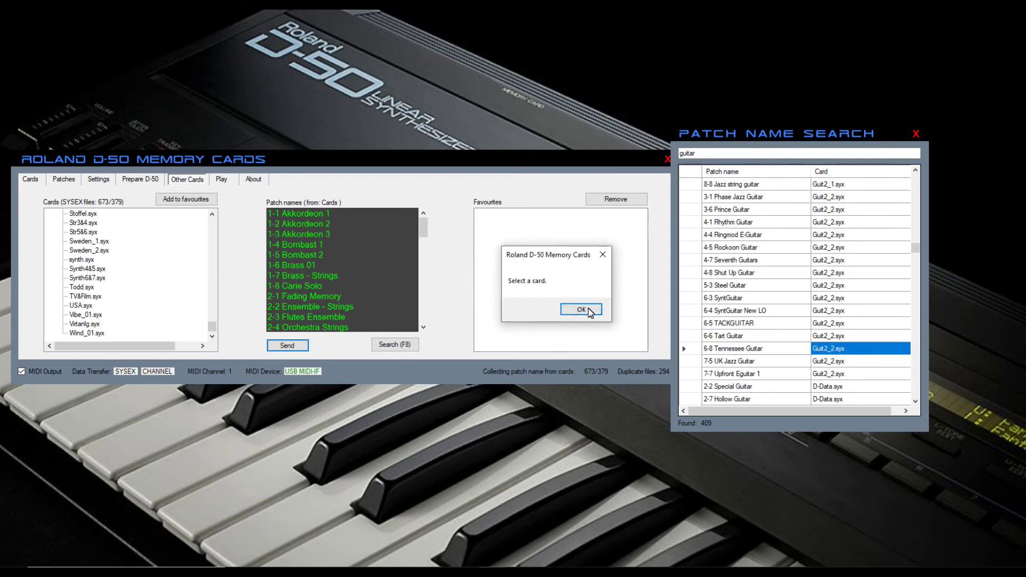
left_click(581, 310)
left_click(827, 350)
left_click(289, 348)
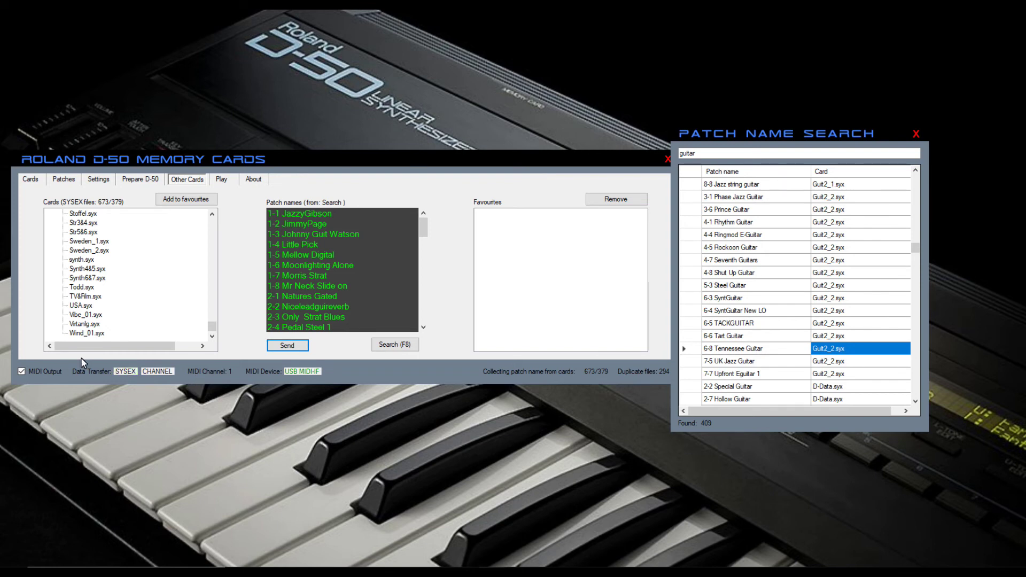
Select patch 1-5 Mellow Digital of the Guit2_2.syx card and look through its patch names down to bank 4
left_click(340, 256)
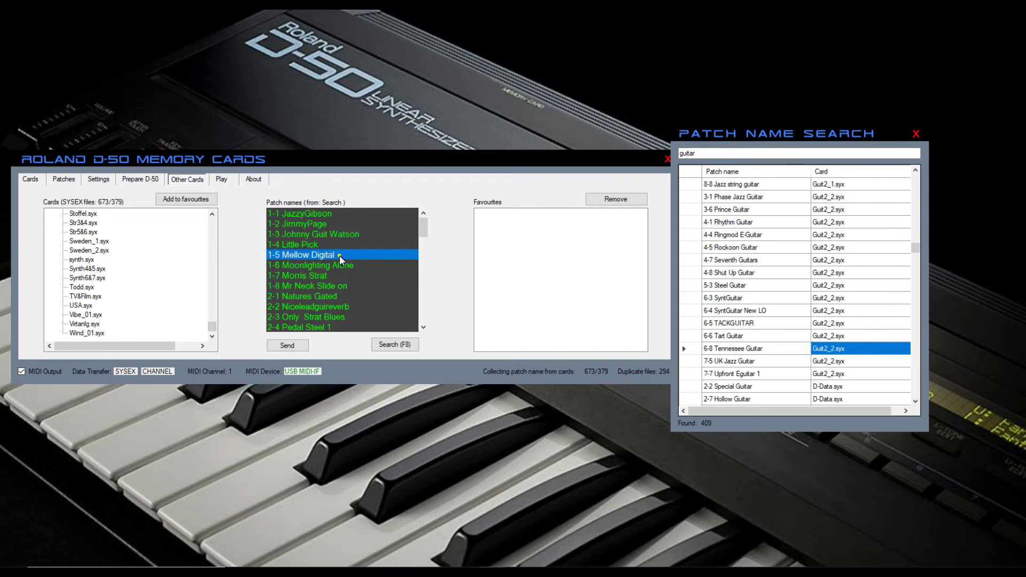
scroll(323, 255, "down", 1)
scroll(322, 256, "up", 1)
scroll(348, 256, "down", 4)
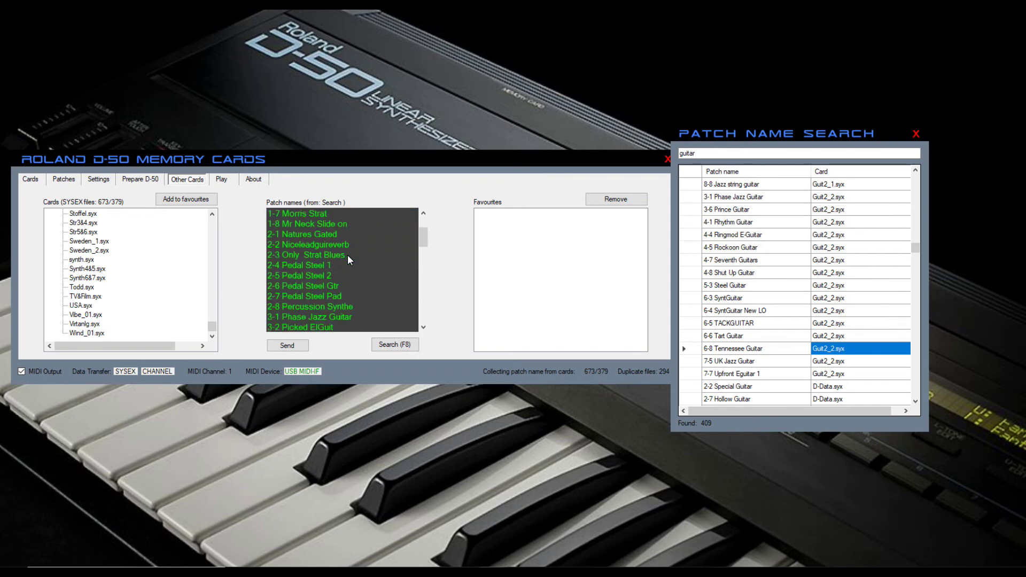
scroll(347, 257, "down", 3)
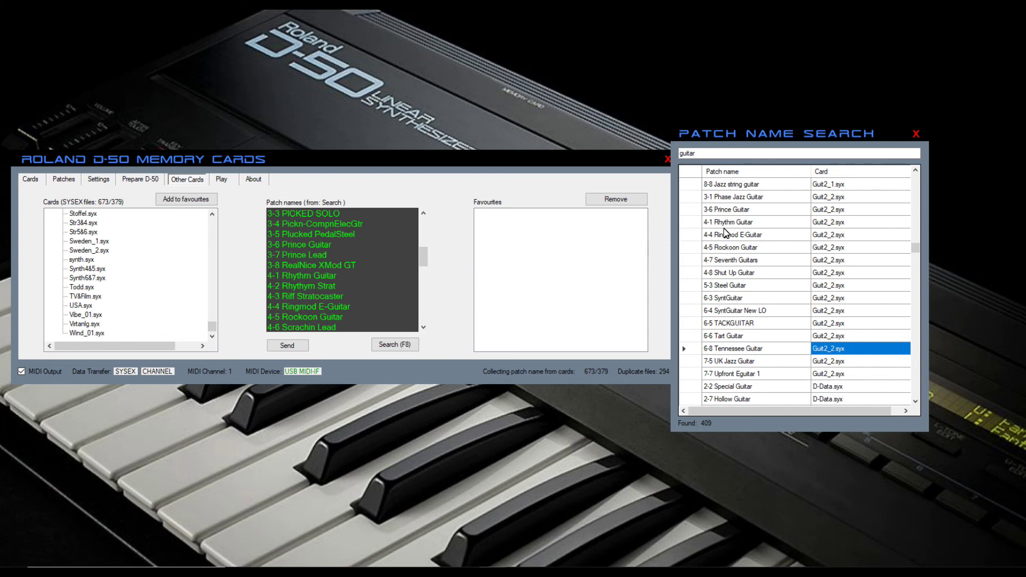
Reposition the patch name search window and the main window further right and return to the first bank of patch names
left_click_drag(773, 136, 845, 140)
left_click_drag(562, 168, 605, 172)
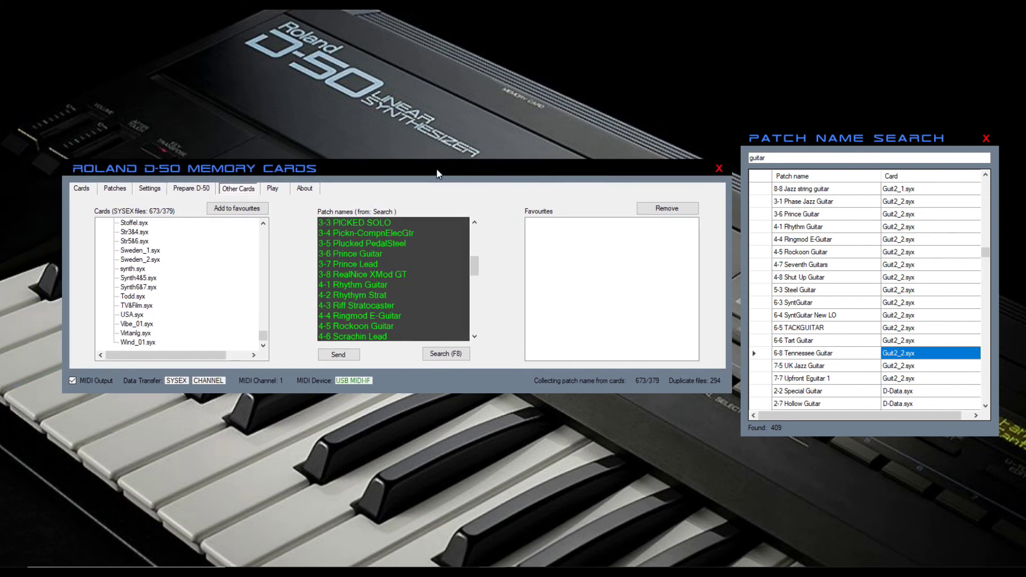
scroll(393, 265, "up", 3)
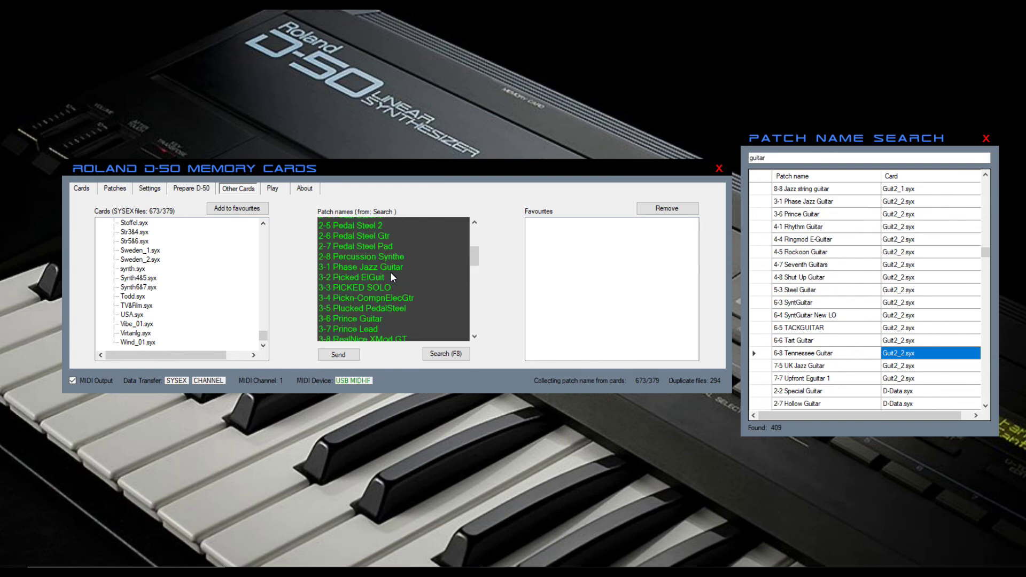
scroll(390, 273, "up", 5)
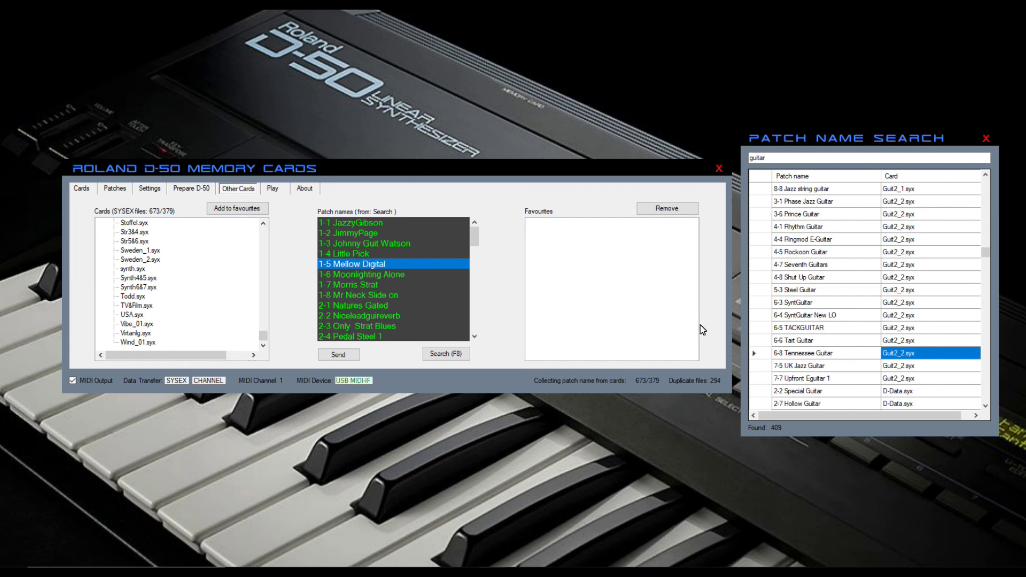
View the playing settings with their keyboard shortcuts and the version information, and return to the memory card overview
key("ctrl+Tab")
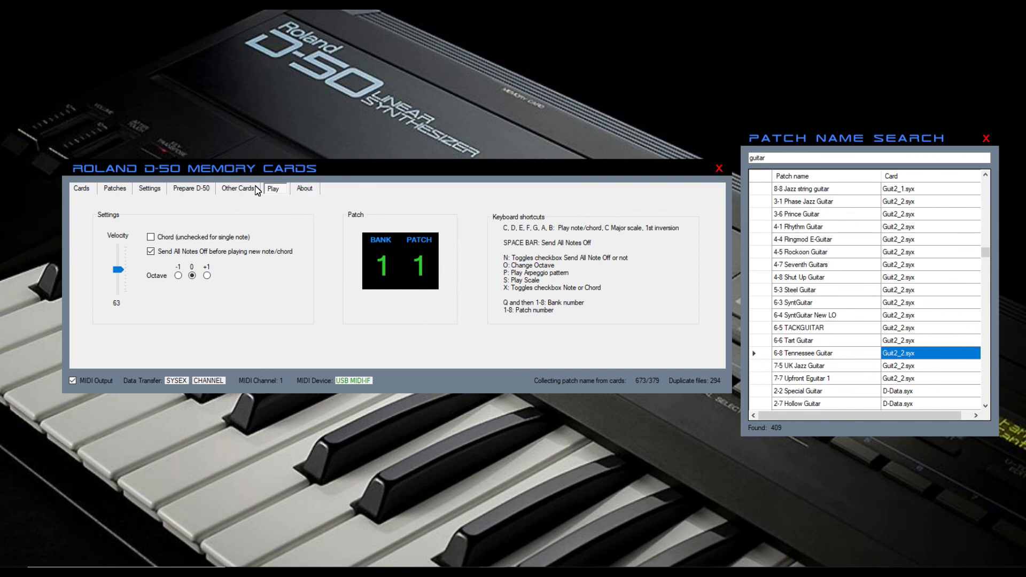
left_click(305, 192)
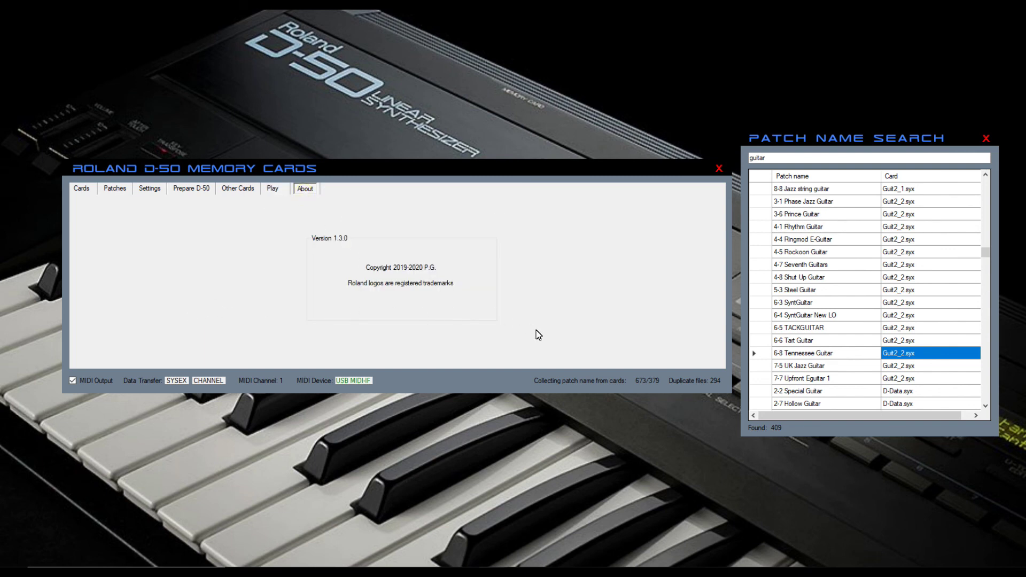
left_click(83, 190)
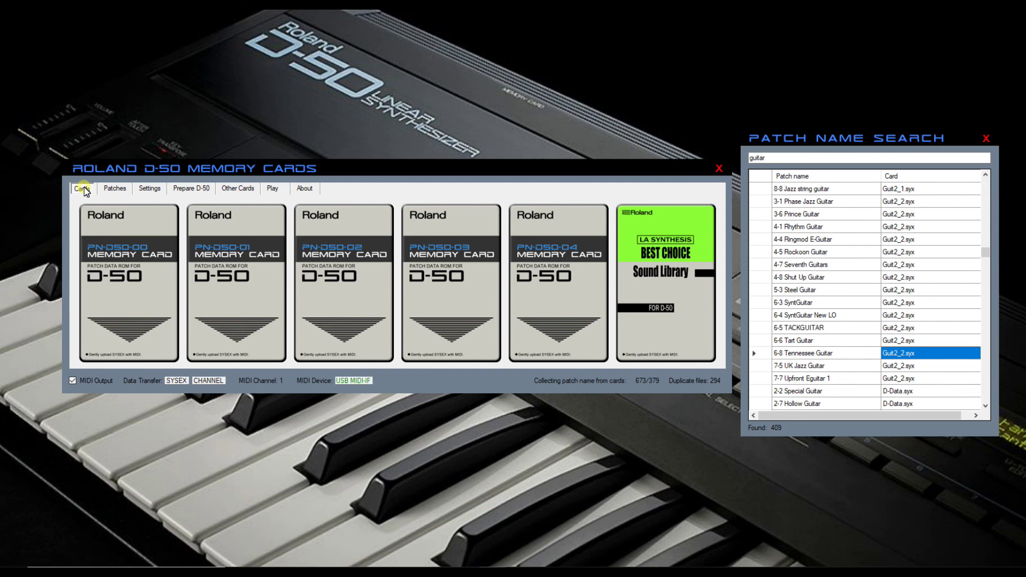